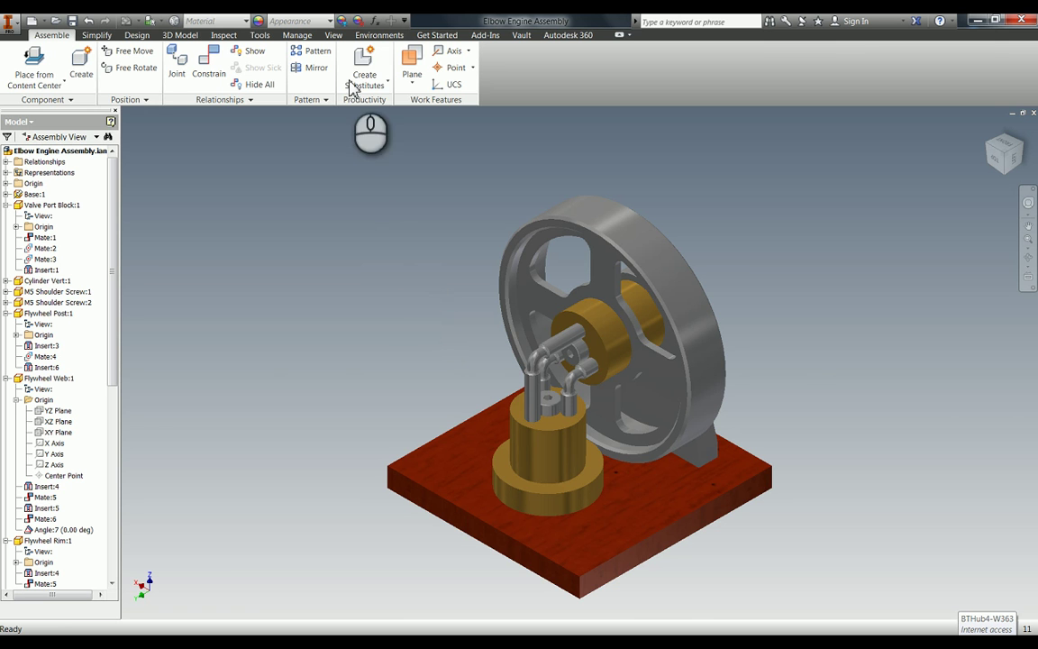
# Step: Show the Environments ribbon options for the open Elbow Engine Assembly
pyautogui.click(375, 36)
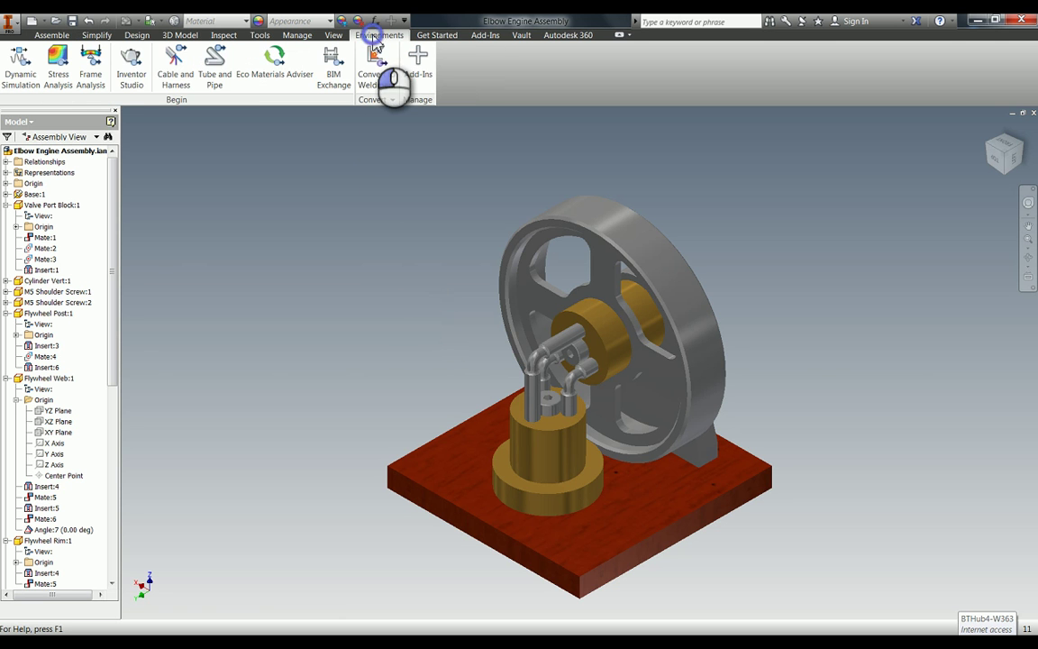
# Step: Launch Inventor Studio to reach the assembly's productions, animations, lighting and cameras
pyautogui.click(133, 74)
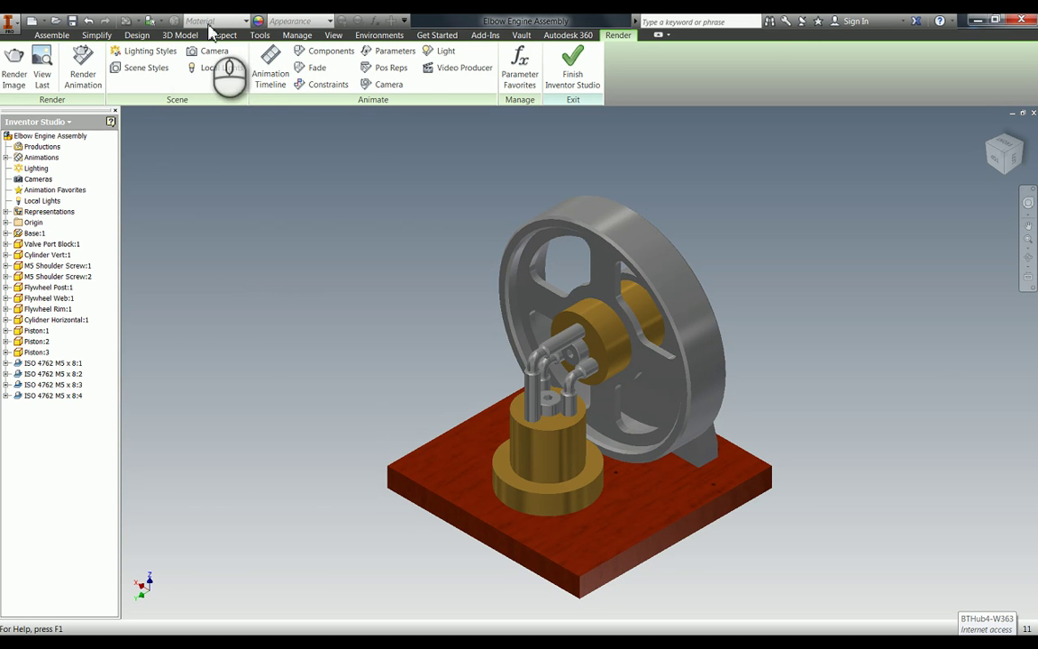
# Step: Switch the view projection from orthographic to perspective
pyautogui.click(333, 36)
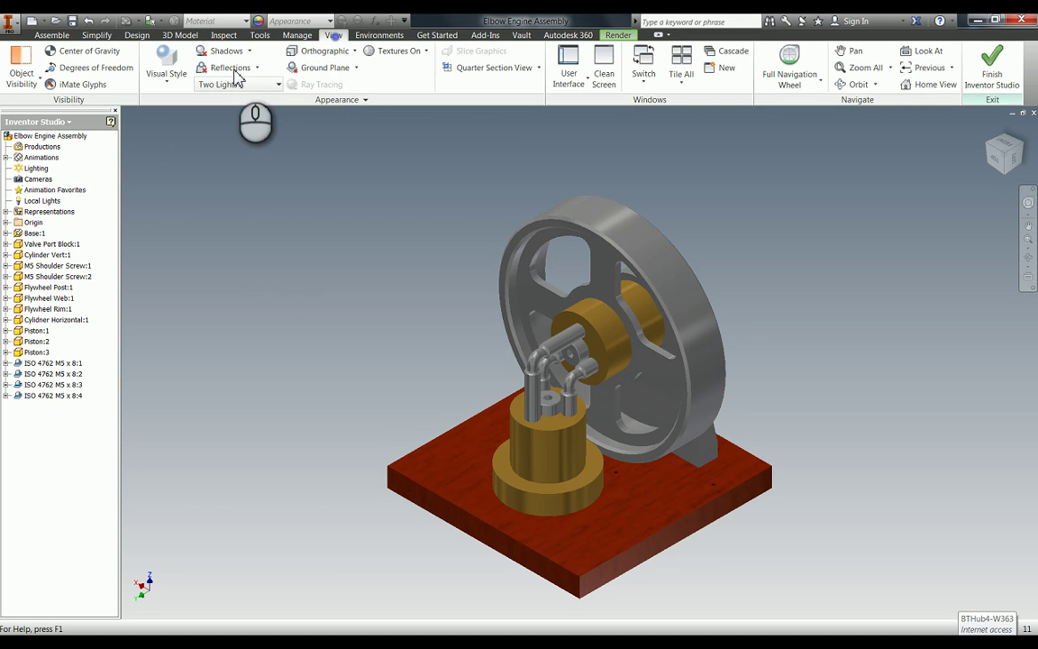
pyautogui.click(318, 54)
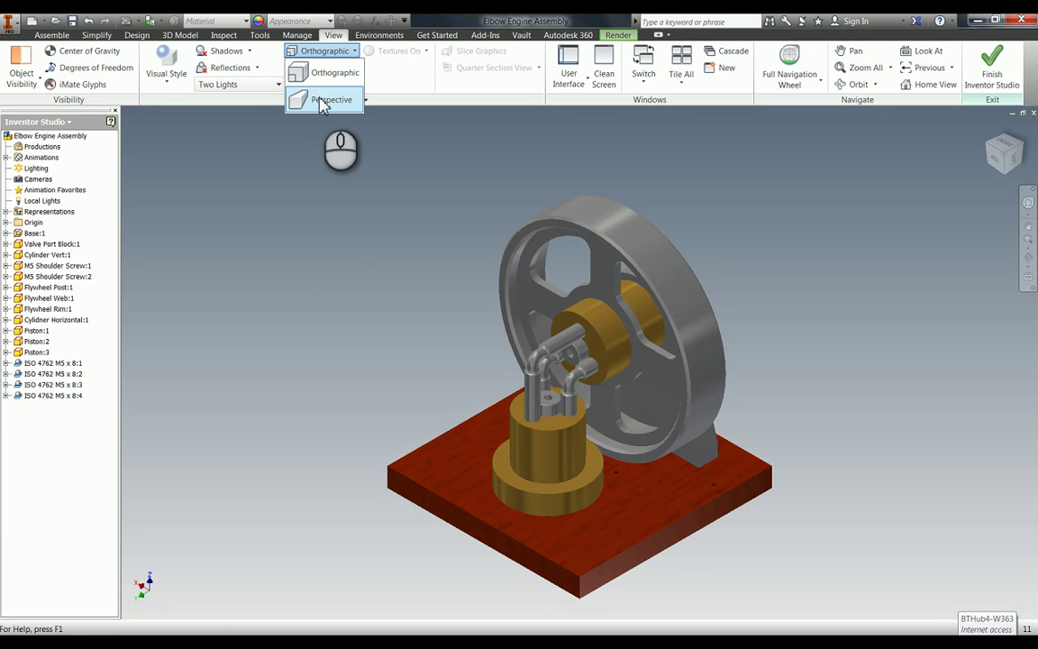
pyautogui.click(323, 100)
# Step: Free-orbit the engine to a lower, more frontal viewing angle
pyautogui.press('F4')
pyautogui.moveTo(531, 431); pyautogui.dragTo(592, 438)
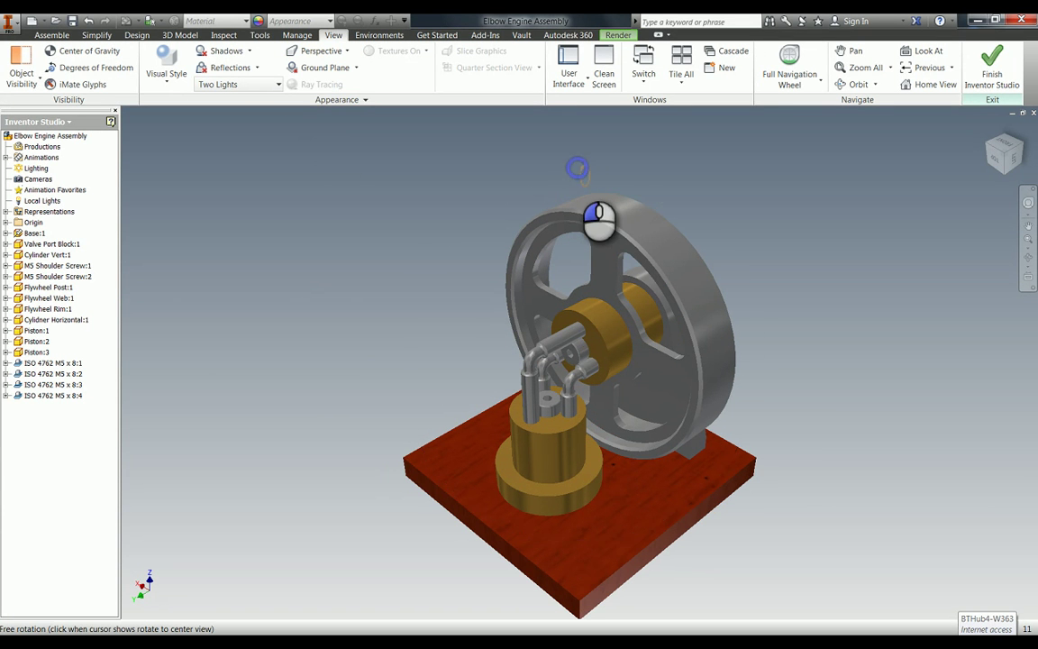
pyautogui.moveTo(597, 218); pyautogui.dragTo(598, 200)
pyautogui.moveTo(584, 156); pyautogui.dragTo(571, 483)
pyautogui.moveTo(584, 572); pyautogui.dragTo(573, 566)
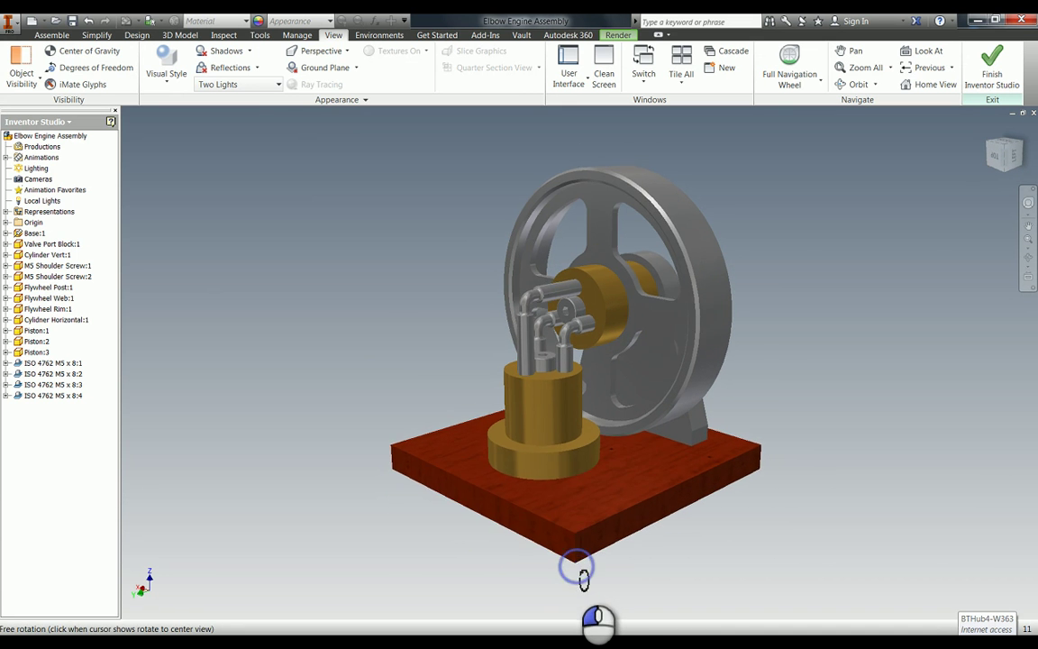
pyautogui.press('Escape')
pyautogui.keyDown('shift'); pyautogui.moveTo(536, 507); pyautogui.dragTo(581, 387, button='middle'); pyautogui.keyUp('shift')
pyautogui.scroll(3, 579, 389)
pyautogui.scroll(-3, 581, 387)
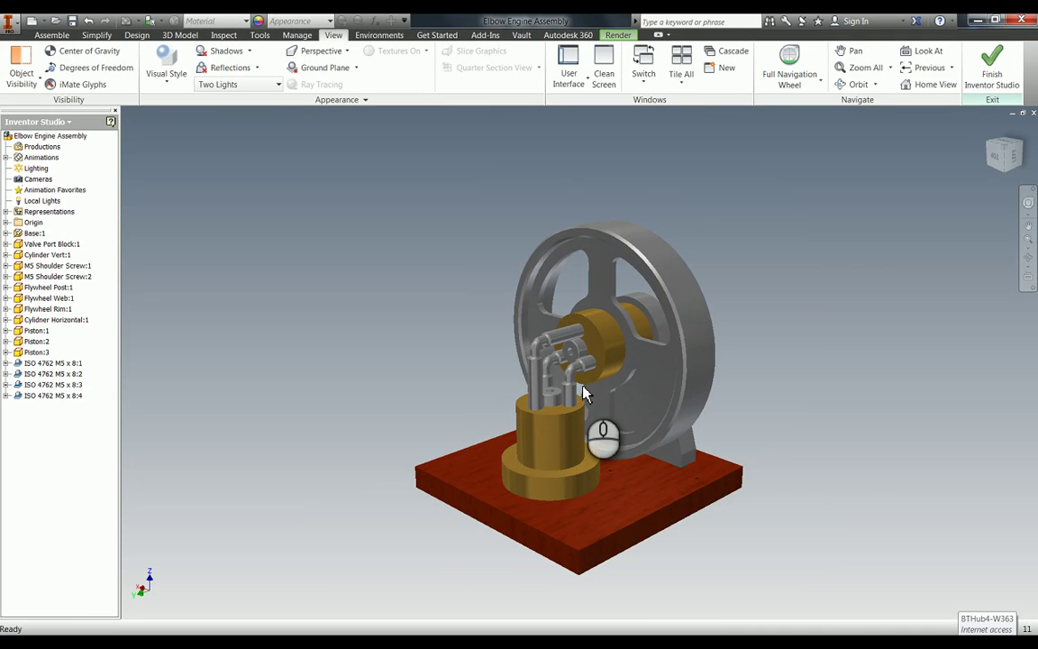
pyautogui.scroll(3, 581, 386)
pyautogui.scroll(-2, 582, 385)
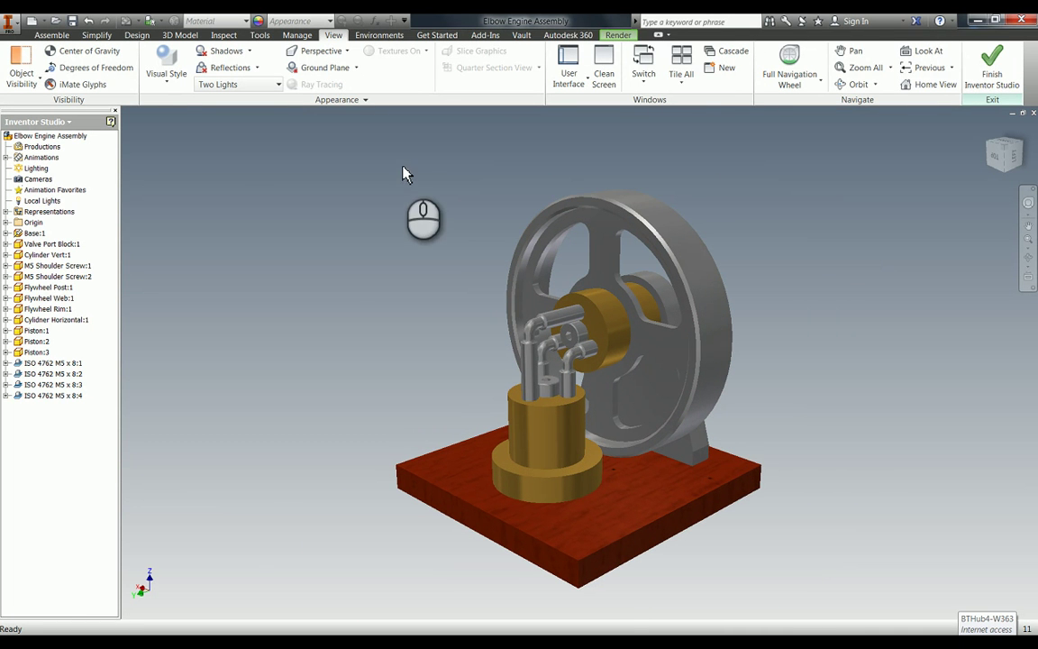
# Step: Open the Animation Timeline with its action editor expanded and bring up Animation Options (30.0 s length)
pyautogui.click(617, 34)
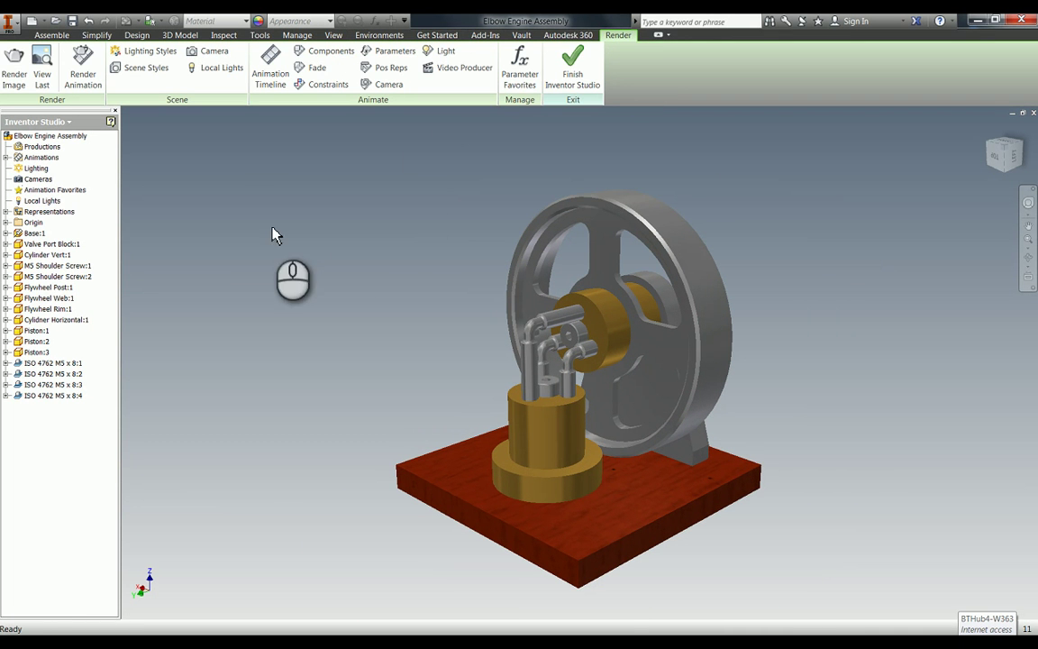
pyautogui.click(275, 73)
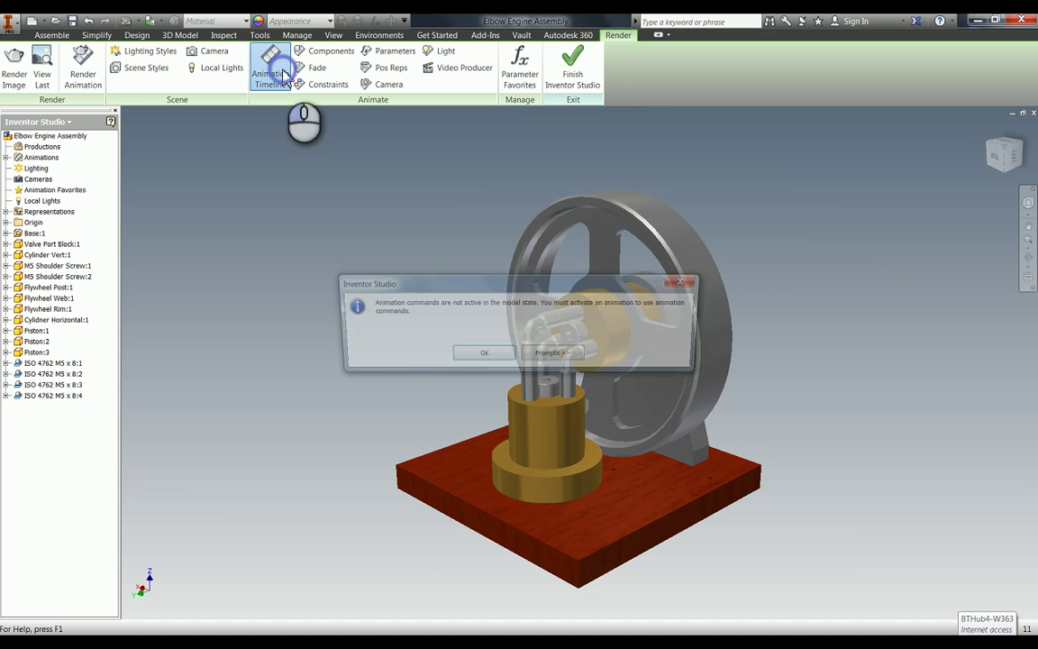
pyautogui.click(481, 355)
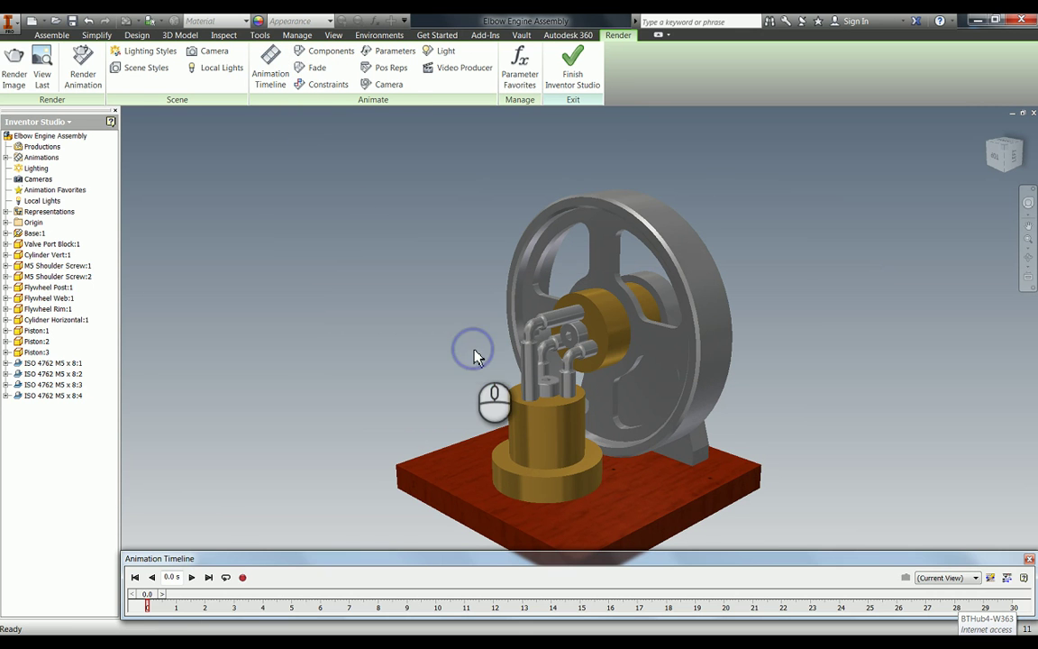
pyautogui.click(1007, 579)
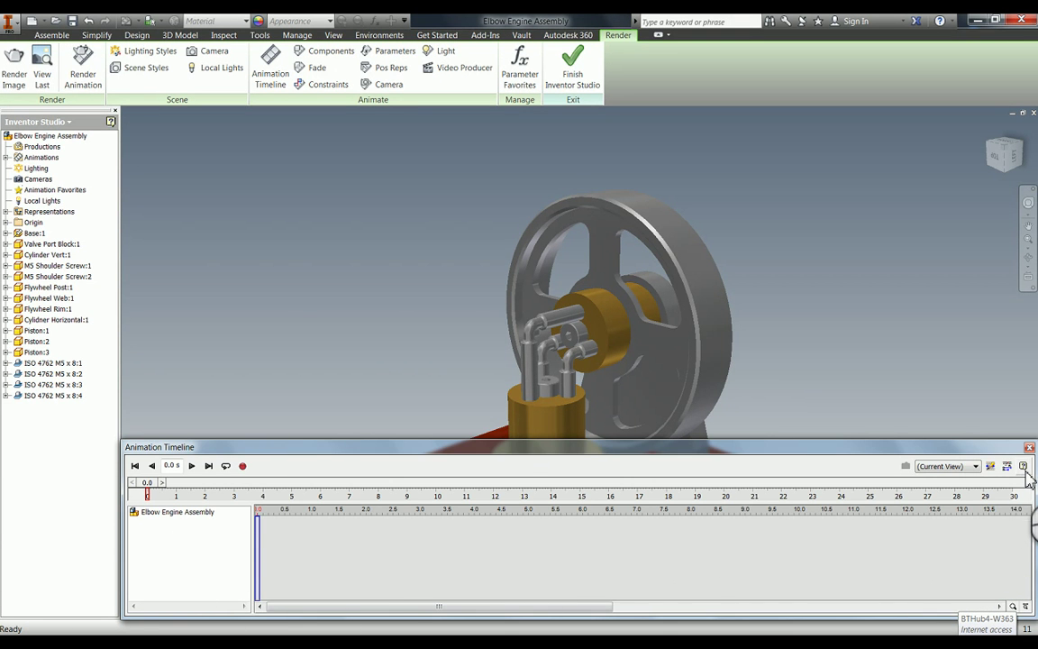
pyautogui.click(990, 467)
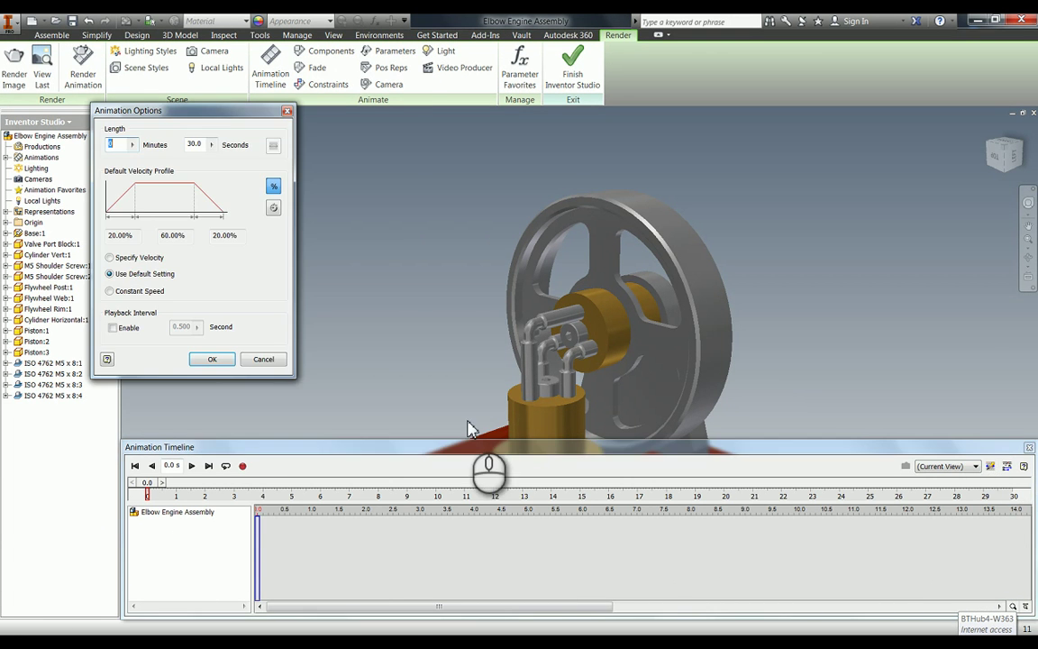
# Step: Change the animation length from 30 to 10 seconds
pyautogui.click(193, 146)
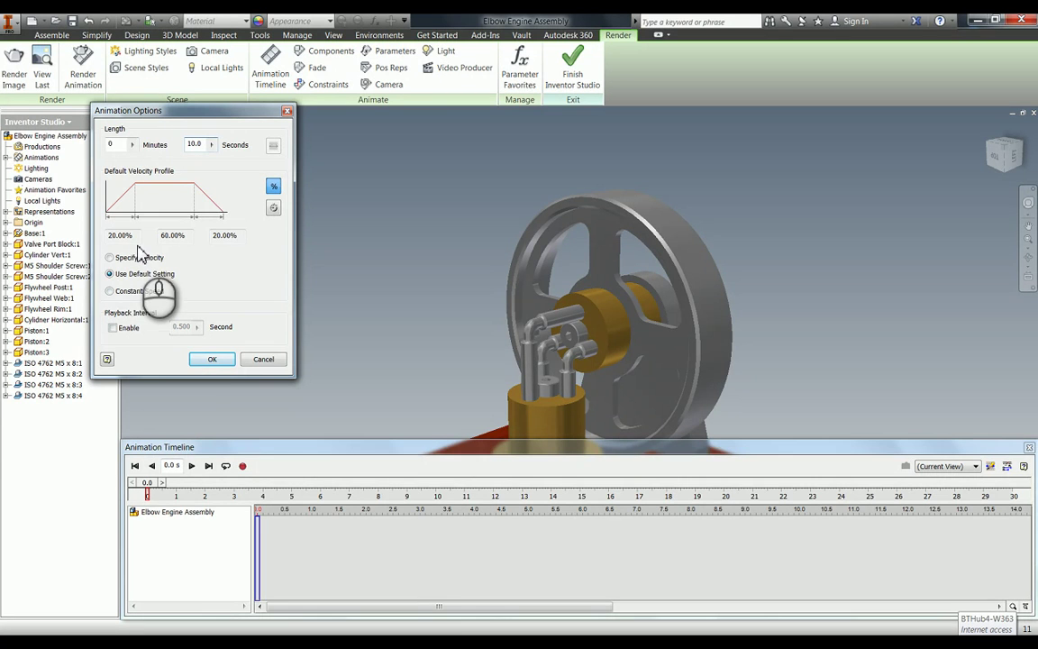
pyautogui.click(213, 361)
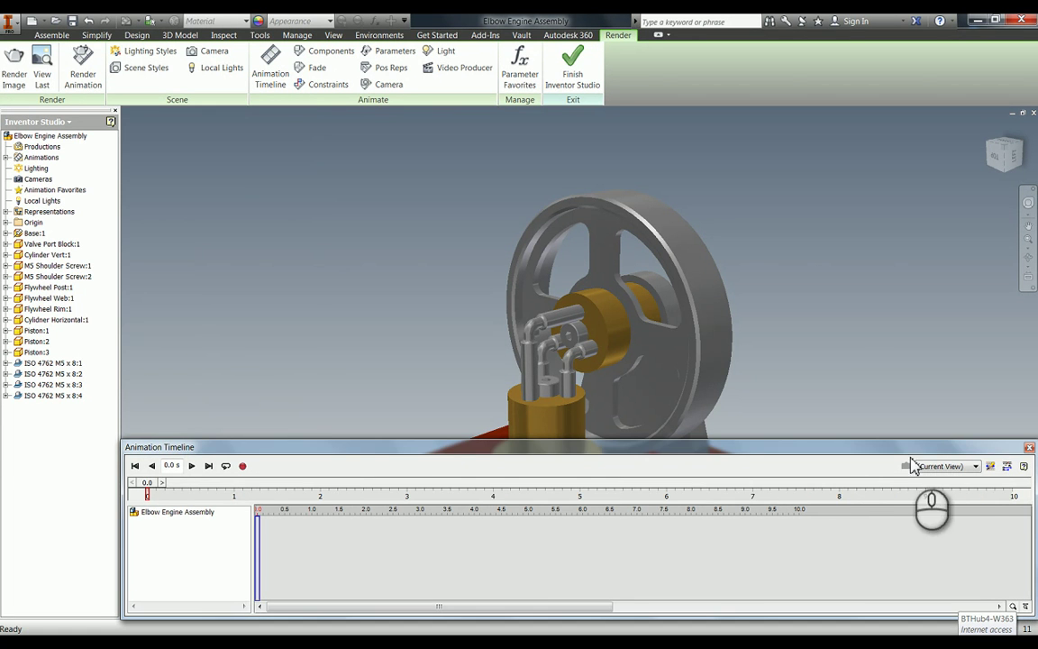
# Step: Animate Flywheel Web:1's Angle:7 constraint from 0 to 1800 deg over 0–10 s
pyautogui.click(1007, 468)
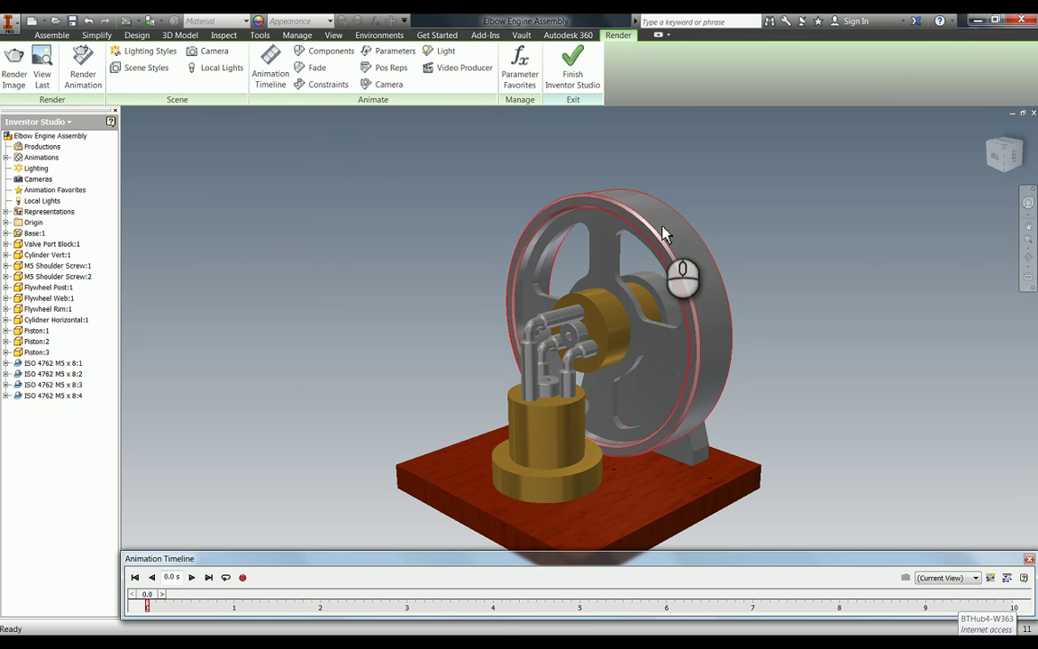
pyautogui.click(316, 90)
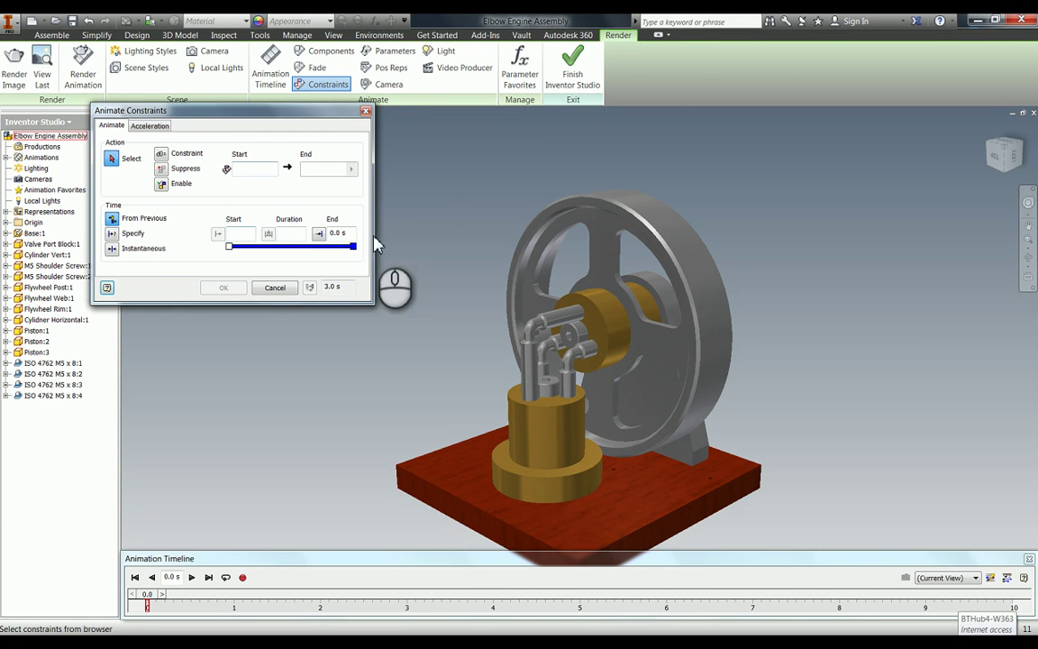
pyautogui.moveTo(176, 104); pyautogui.dragTo(213, 110)
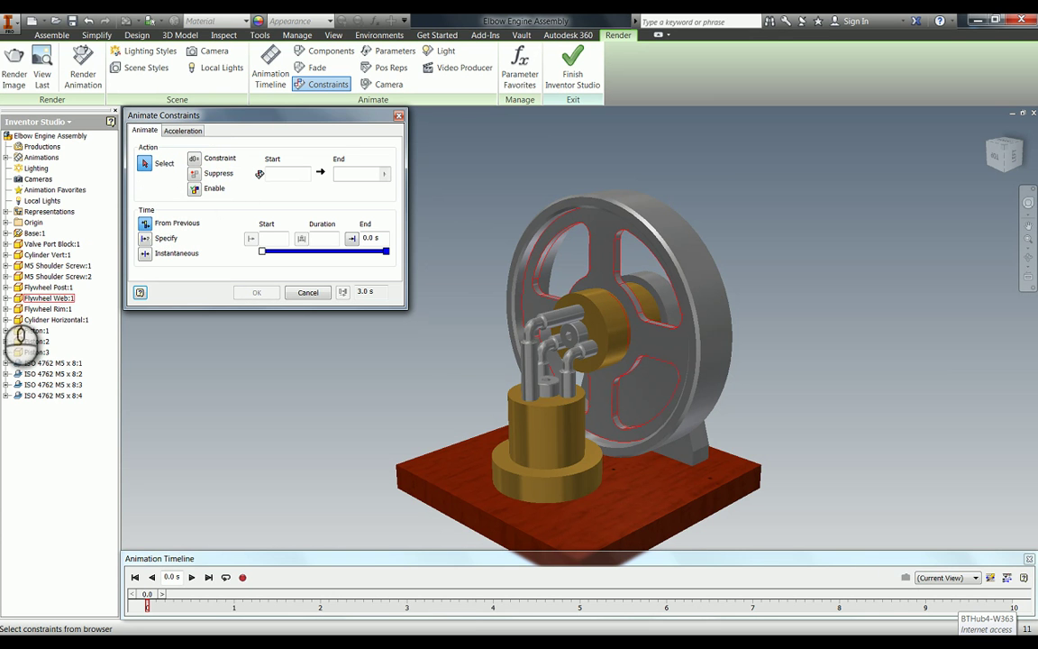
pyautogui.click(6, 298)
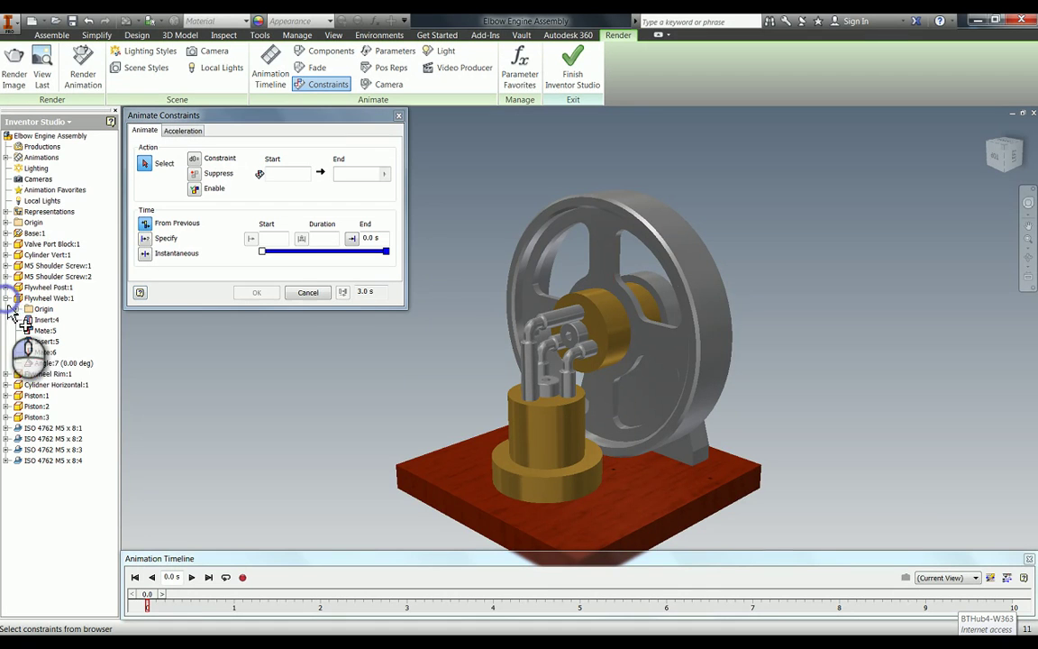
pyautogui.click(47, 363)
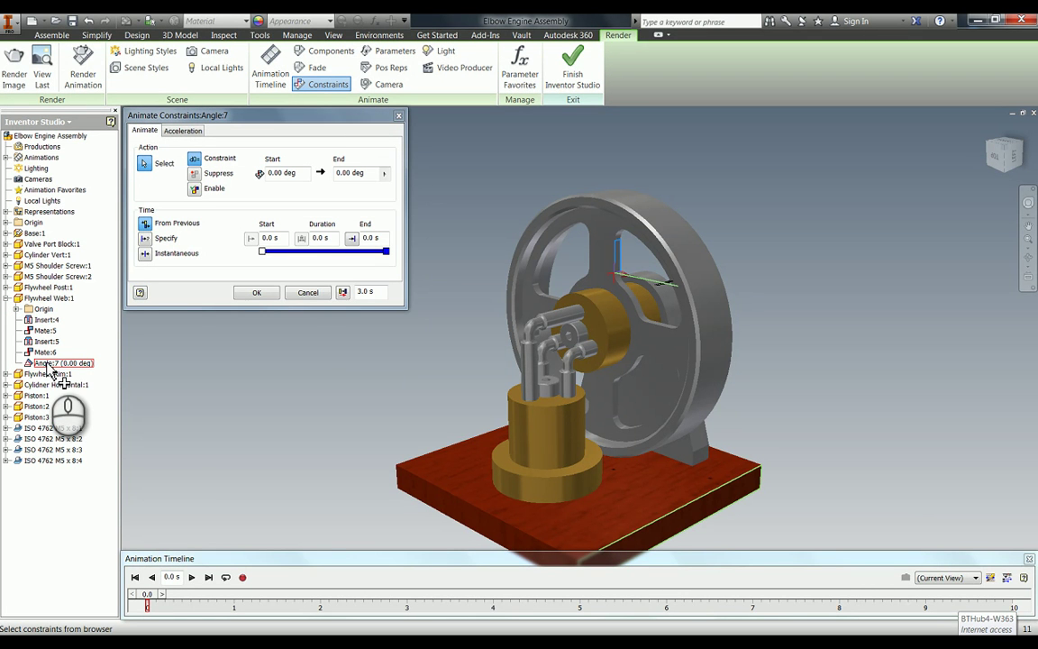
pyautogui.doubleClick(342, 173)
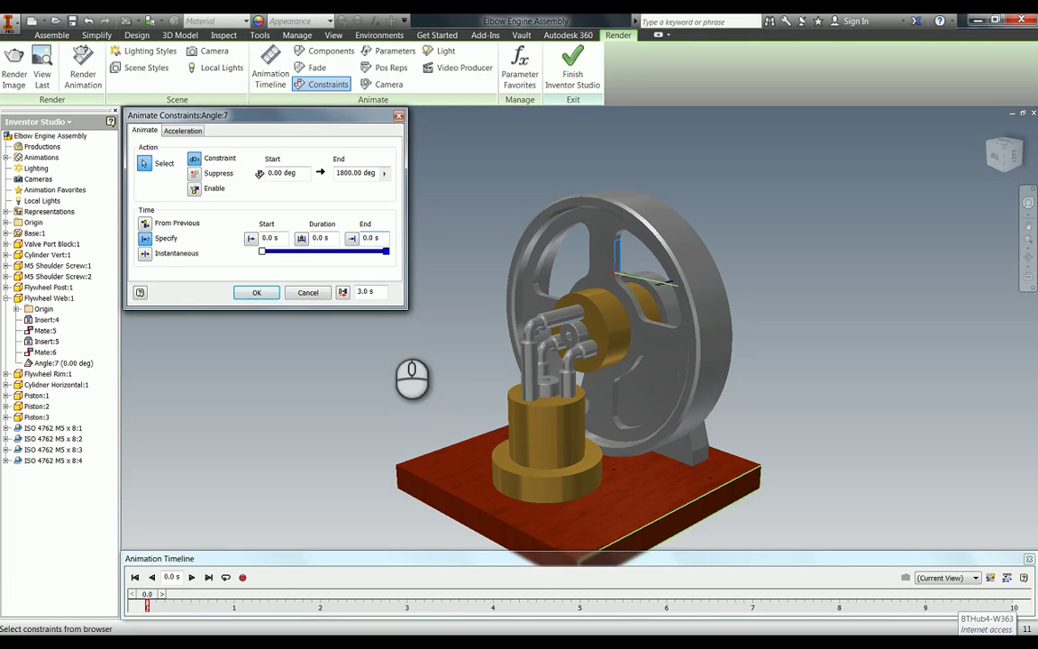
pyautogui.write('10')
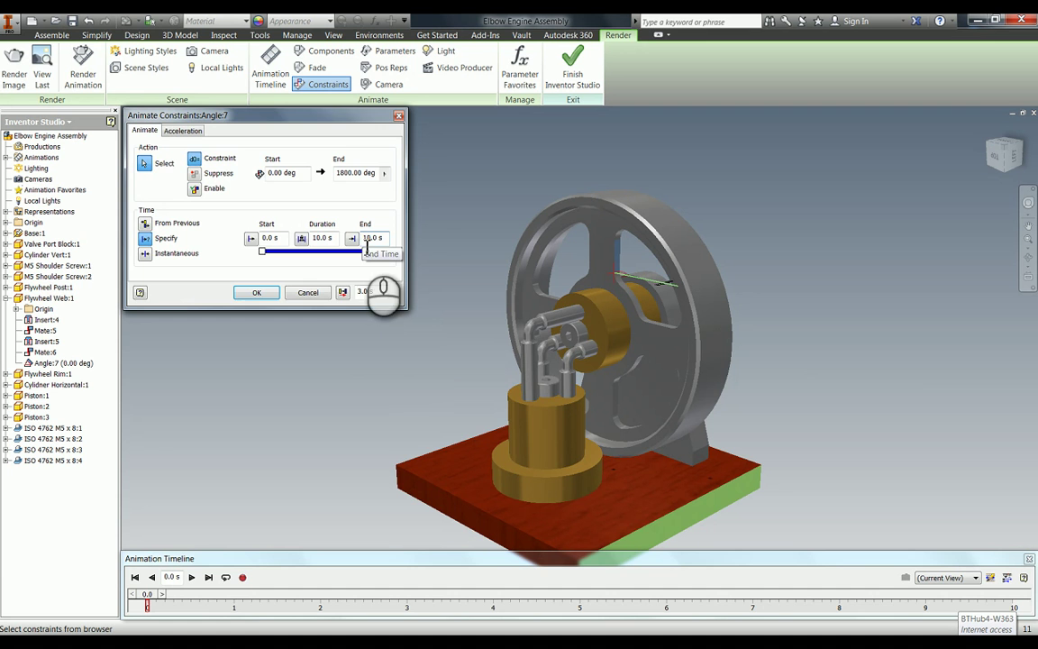
pyautogui.click(252, 292)
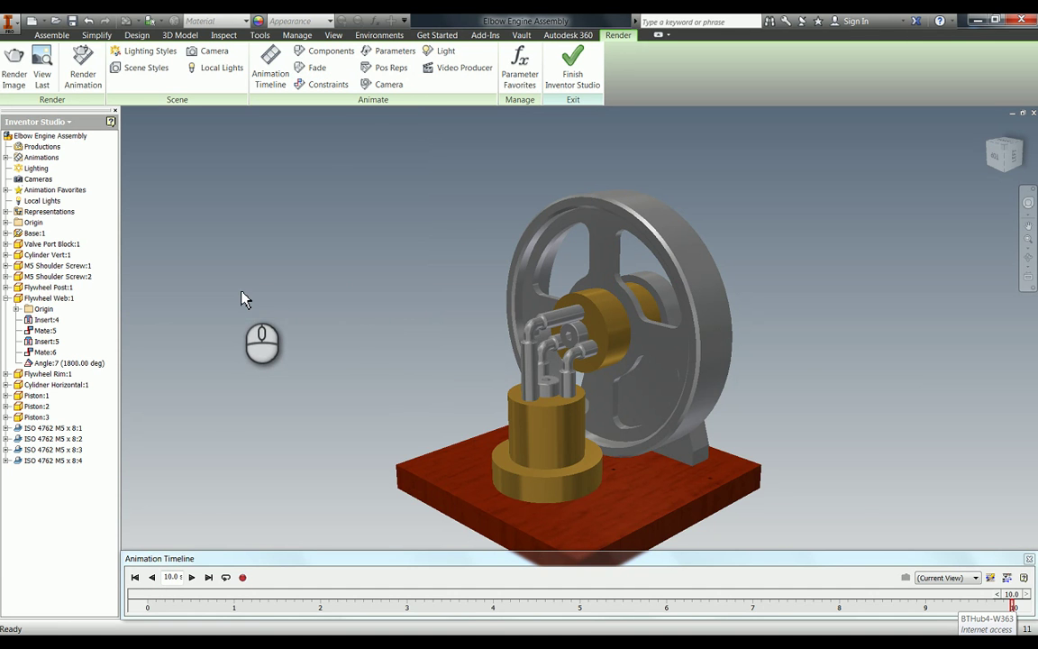
# Step: Rewind and play the flywheel rotation to 10.0 s, then show the Base:1 and Flywheel Web:1 tracks
pyautogui.click(1007, 577)
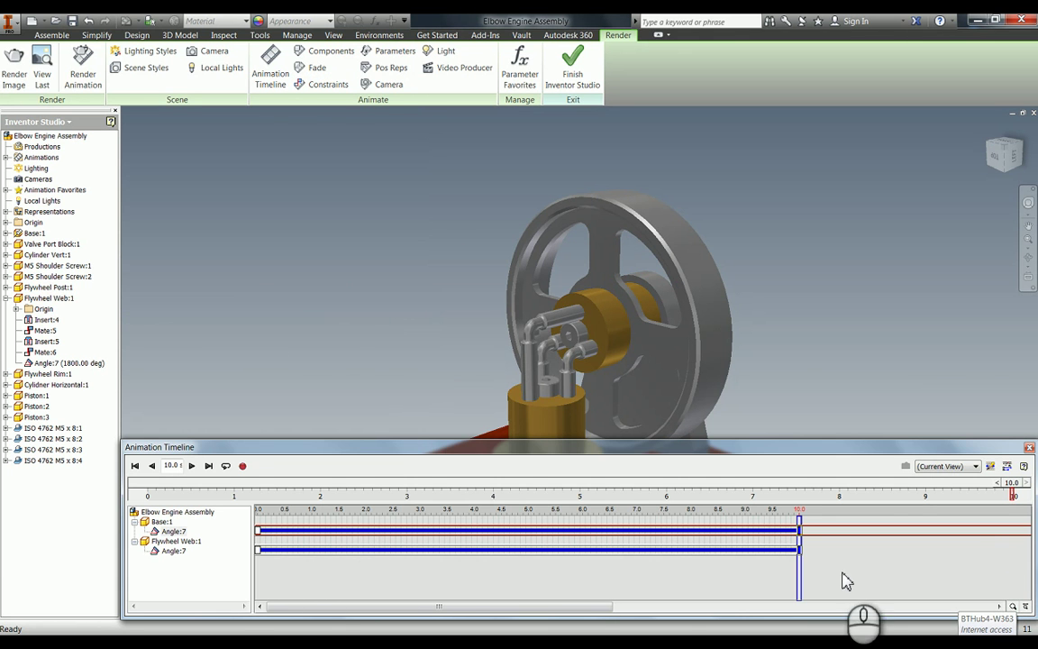
pyautogui.click(135, 466)
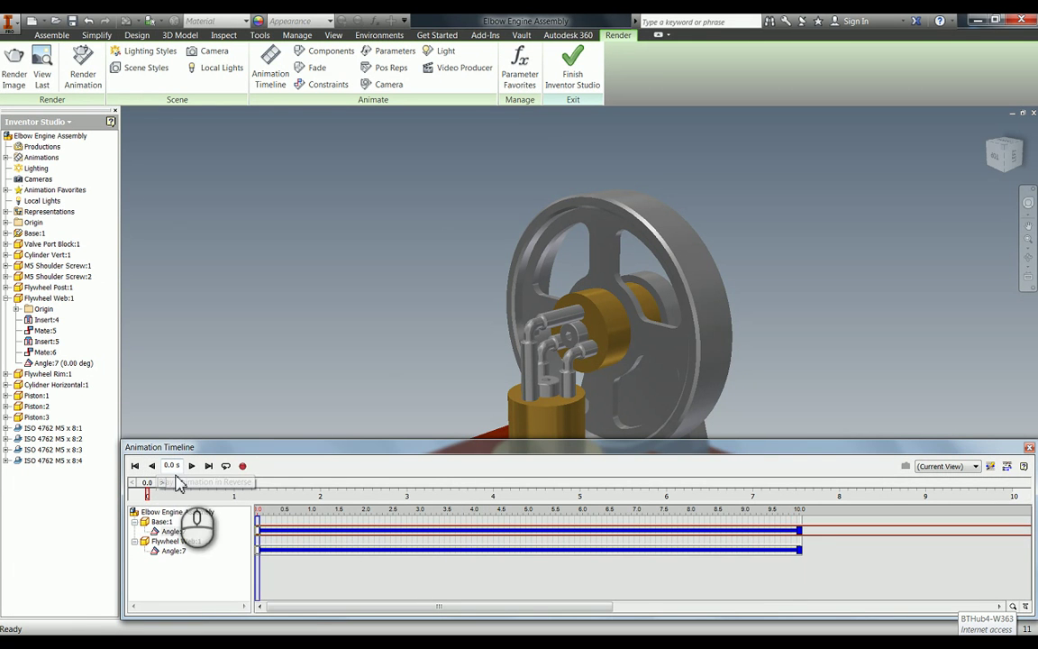
pyautogui.click(1008, 466)
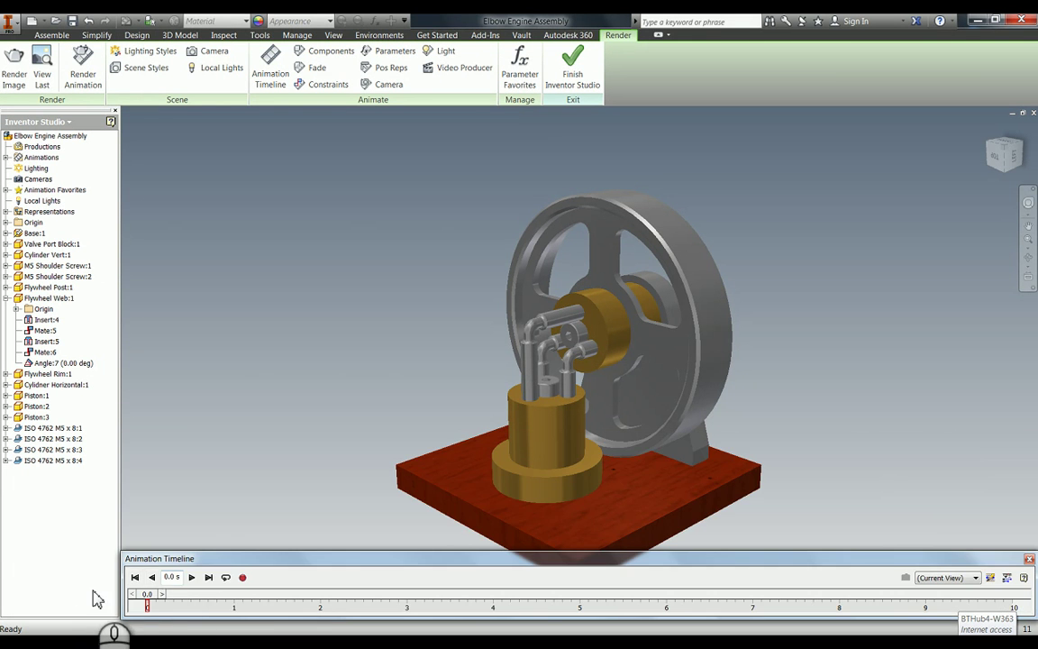
pyautogui.click(191, 577)
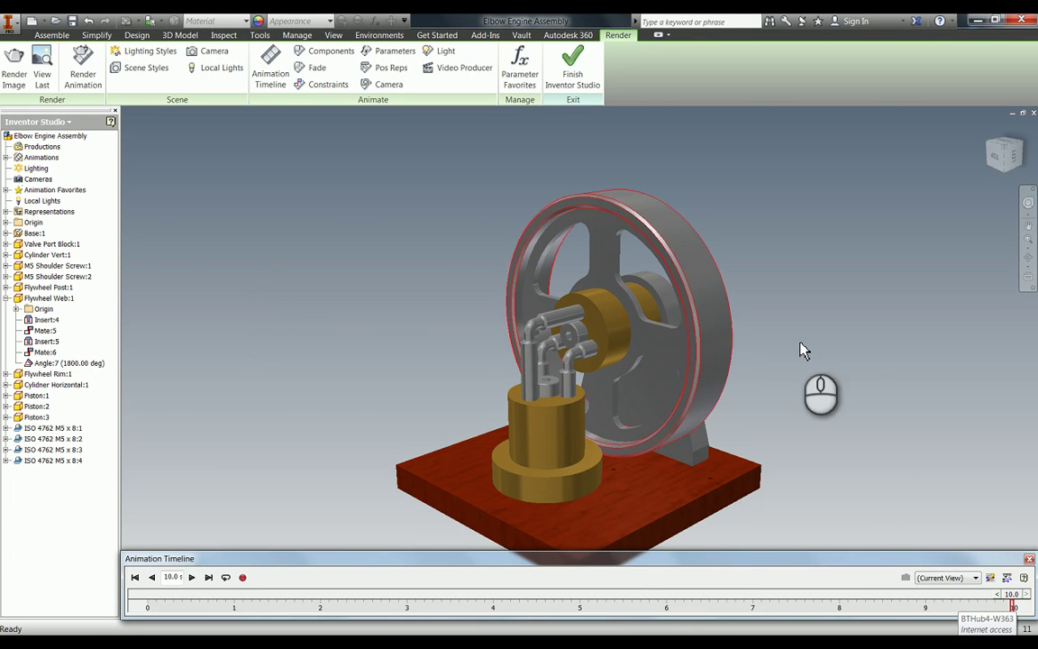
pyautogui.click(1006, 577)
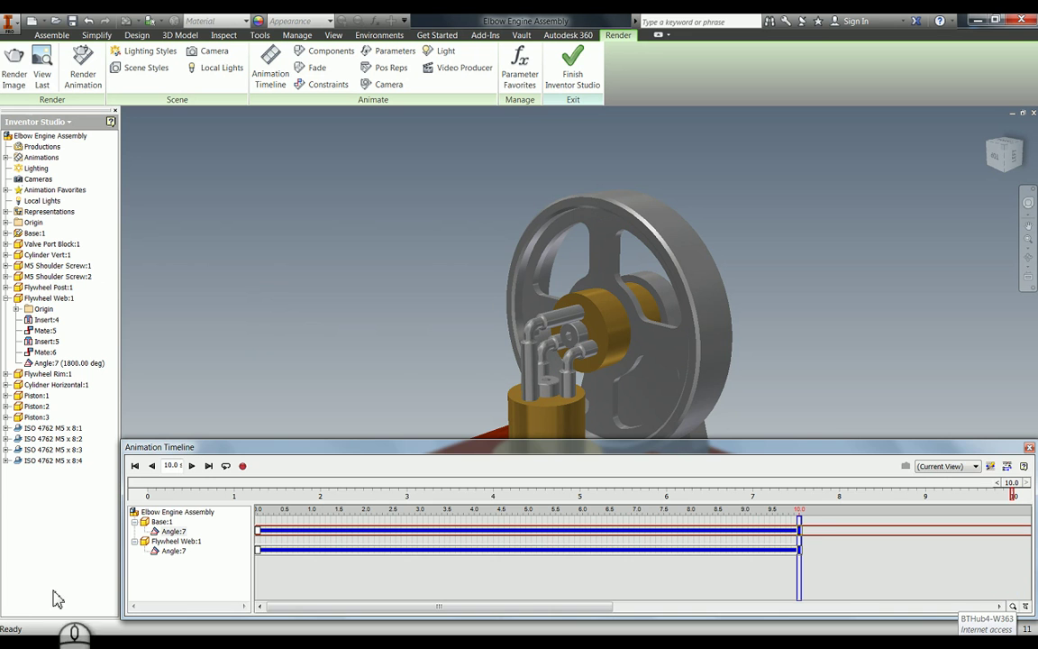
# Step: Collapse the timeline and start a Fade animation defaulting to 100% at 10.0 s
pyautogui.click(1009, 466)
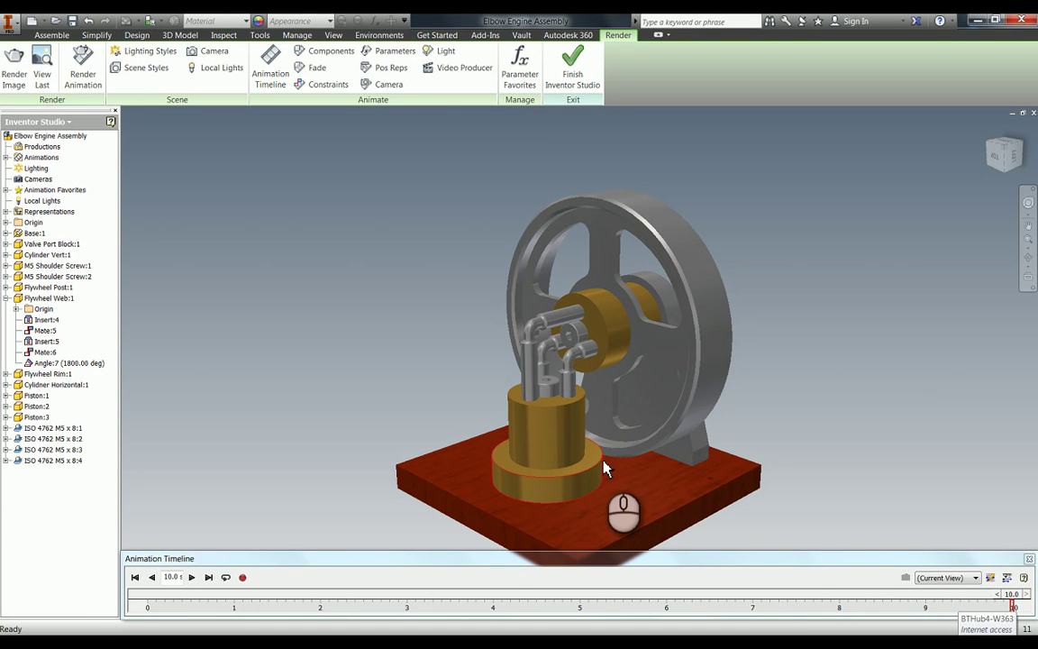
pyautogui.click(1006, 577)
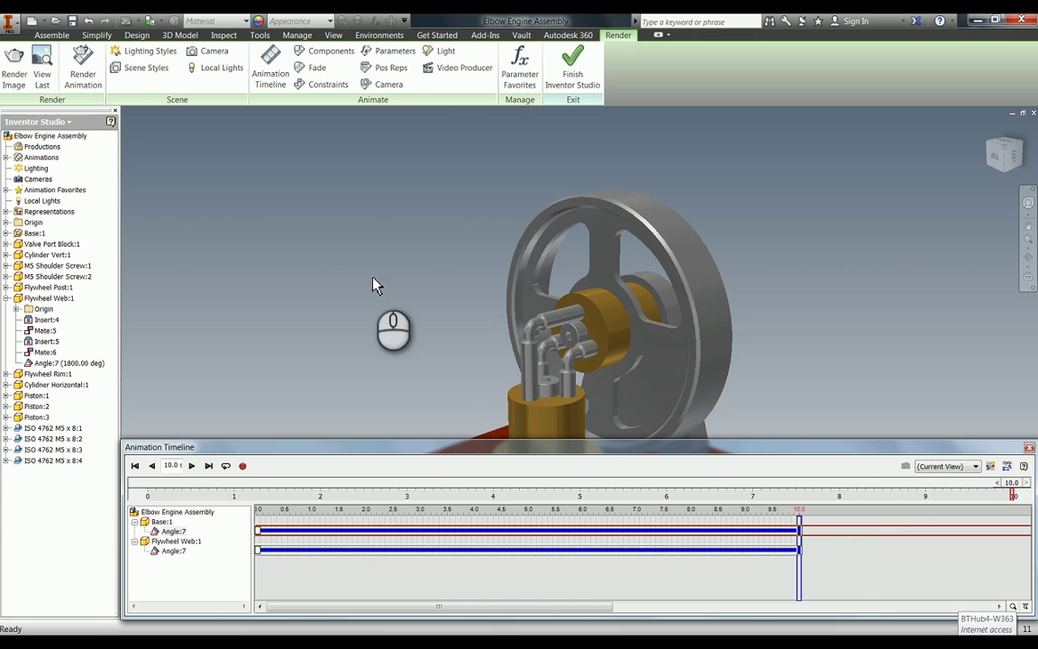
pyautogui.click(1006, 466)
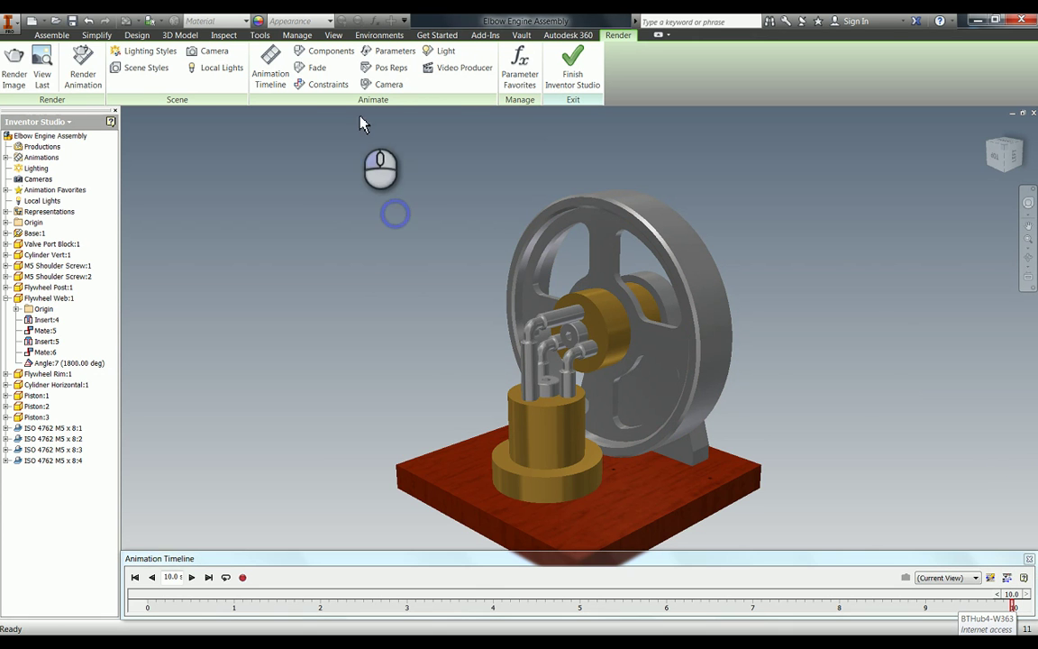
pyautogui.click(315, 68)
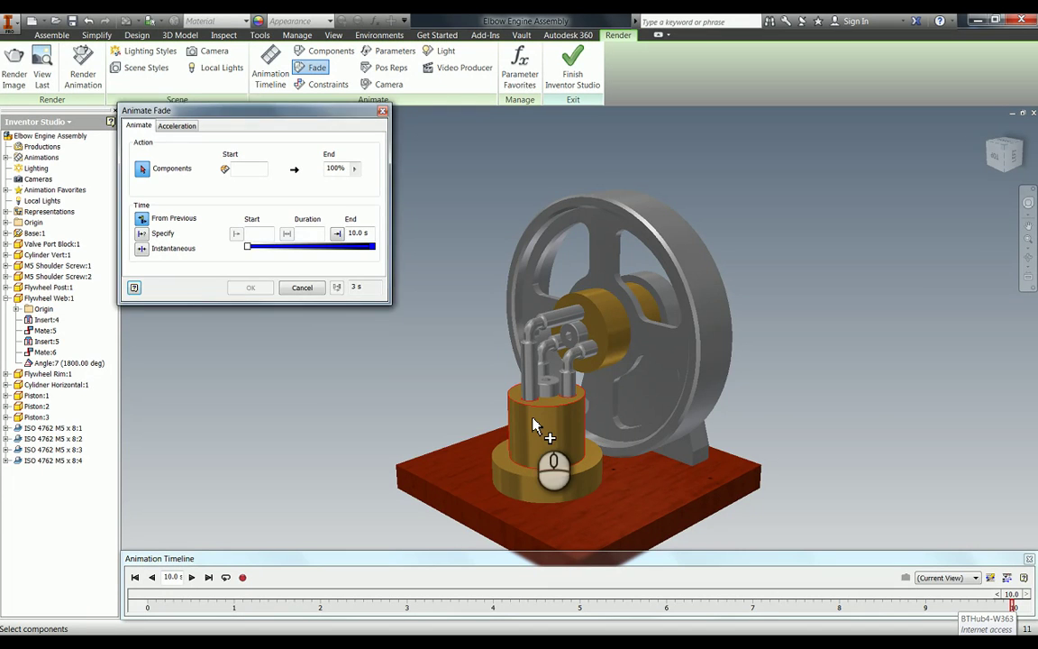
# Step: Fade Cylinder Vert:1 and Cylinder Horizontal:1 to 50% opacity, timed from 3.5 s to 5.5 s
pyautogui.click(533, 425)
pyautogui.click(604, 331)
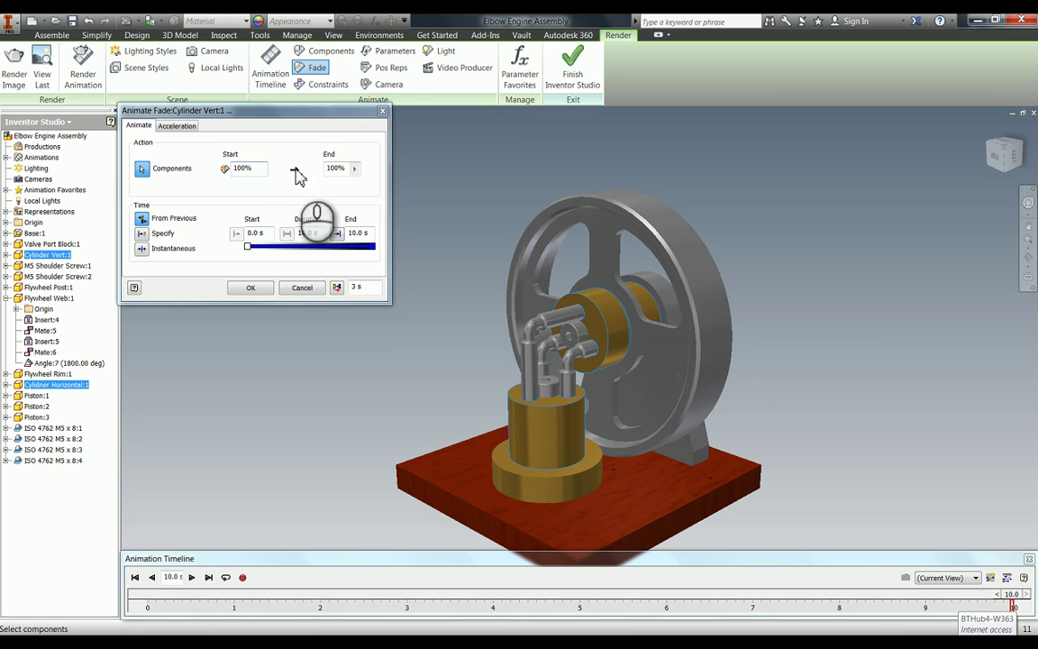
pyautogui.write('0')
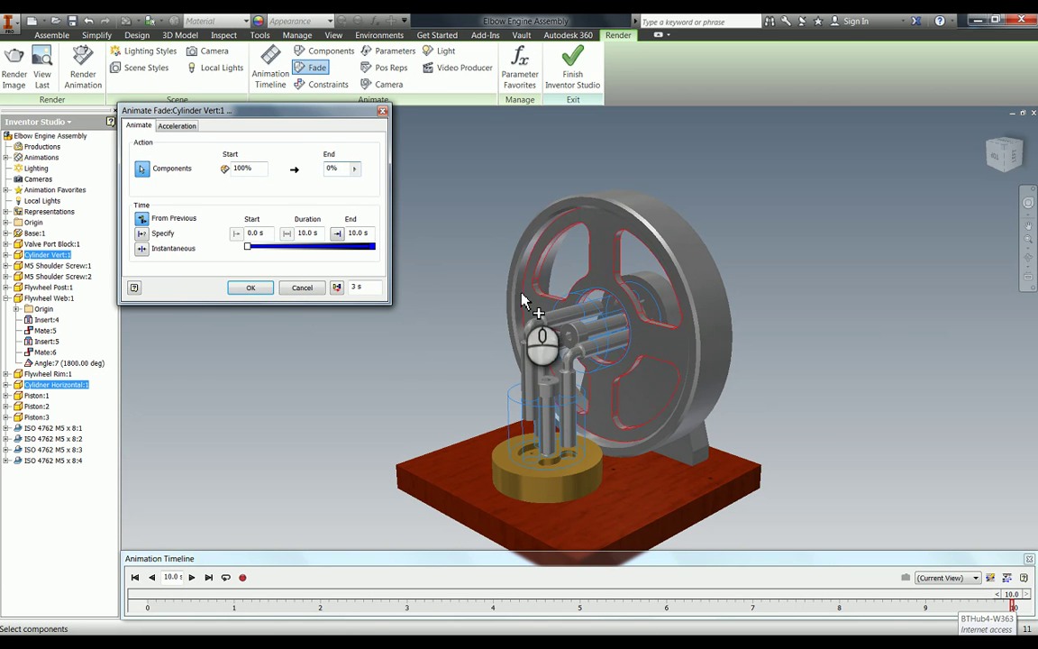
pyautogui.write('4')
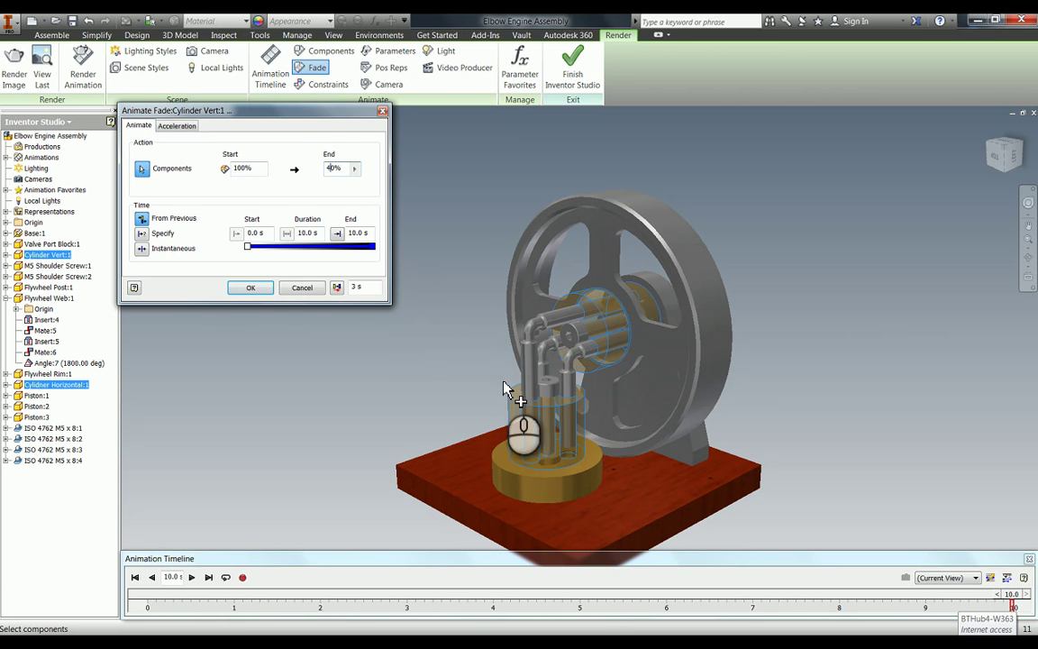
pyautogui.press('BackSpace')
pyautogui.write('5')
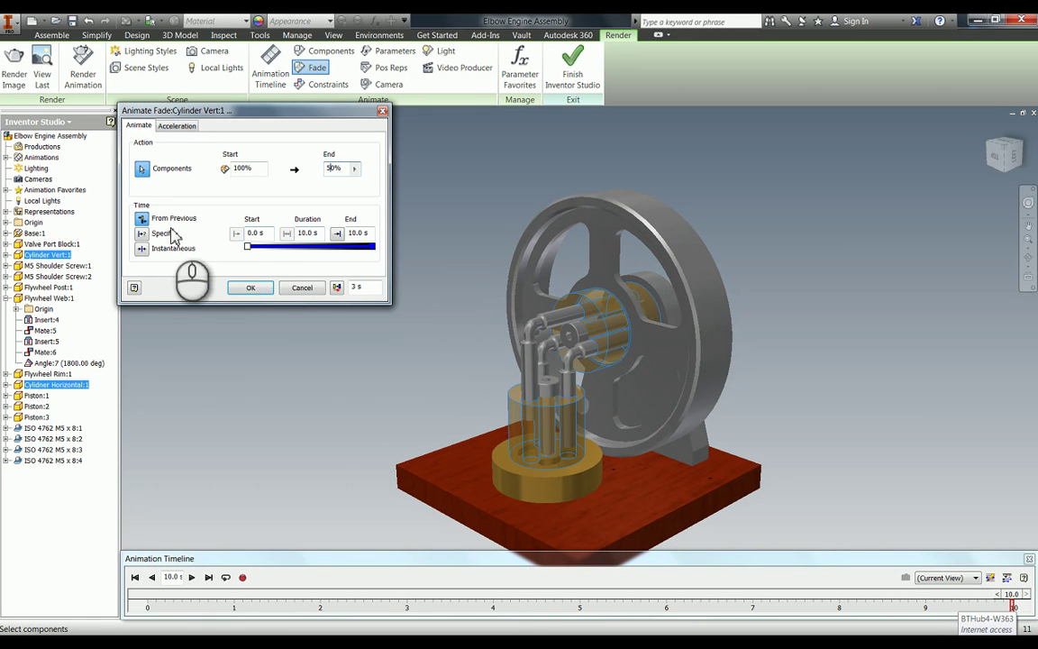
pyautogui.click(142, 233)
pyautogui.click(245, 234)
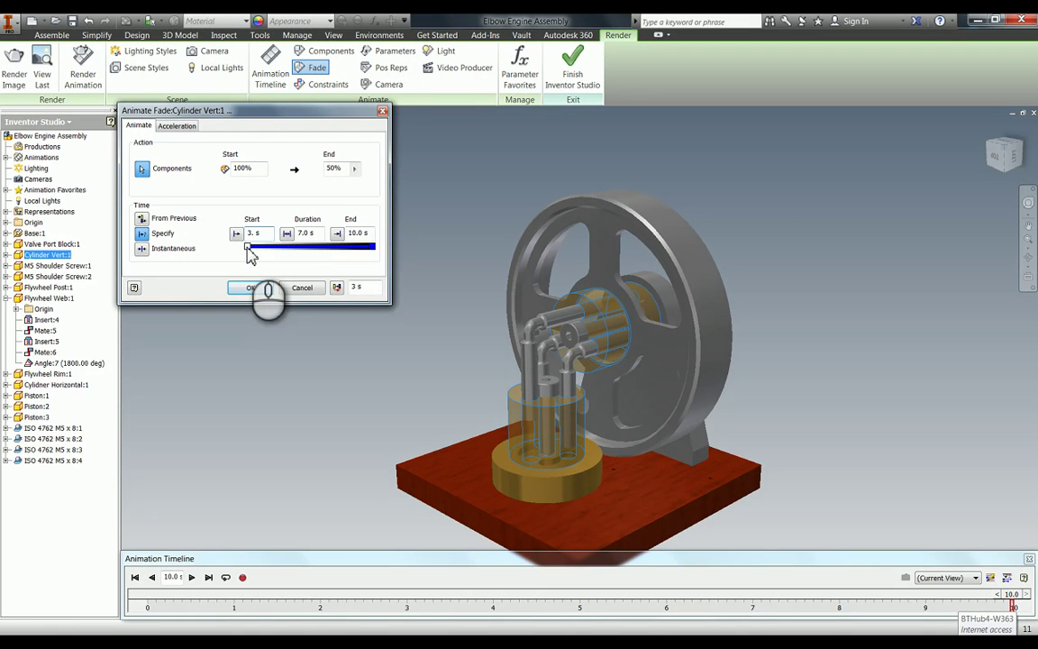
pyautogui.moveTo(250, 254); pyautogui.dragTo(257, 255)
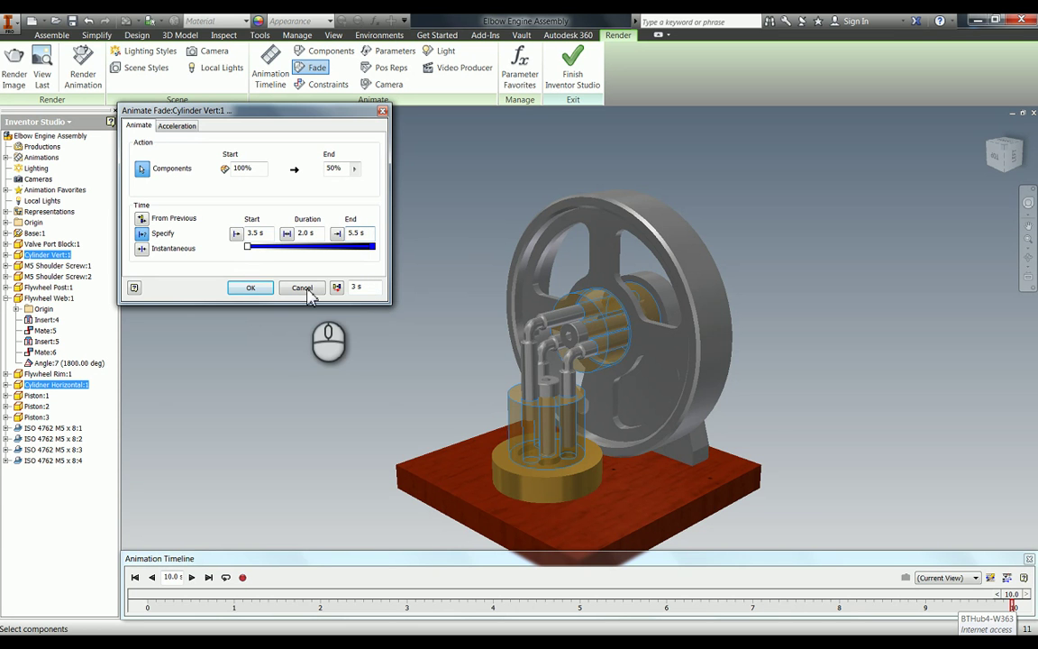
pyautogui.click(250, 290)
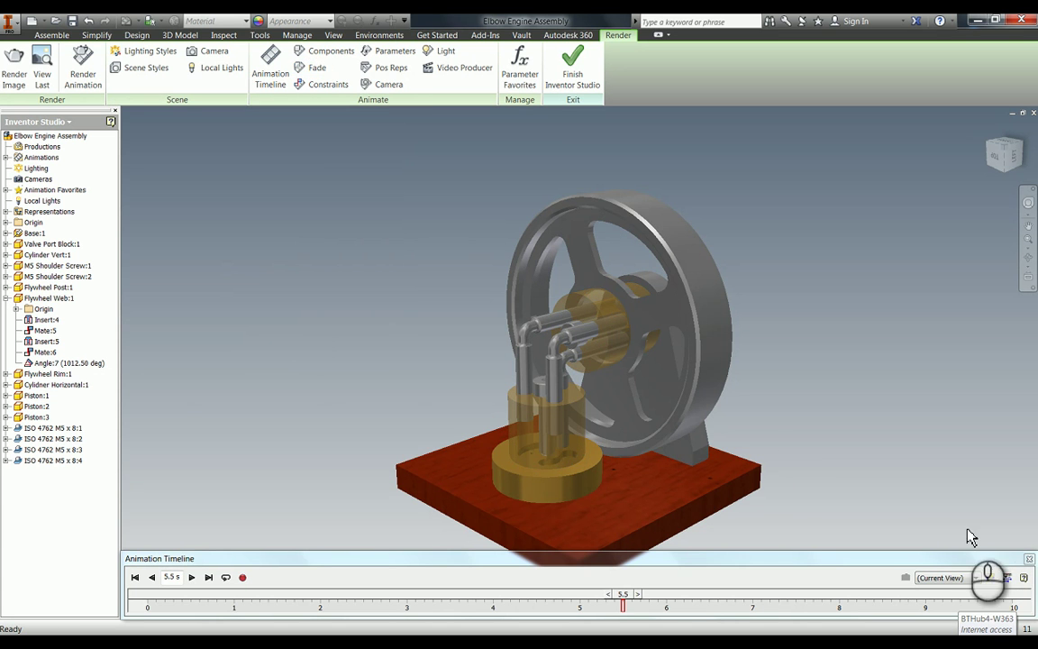
# Step: Mirror both cylinder Fade bars and shift the copies to roughly 6.5–8.5 s
pyautogui.click(1007, 579)
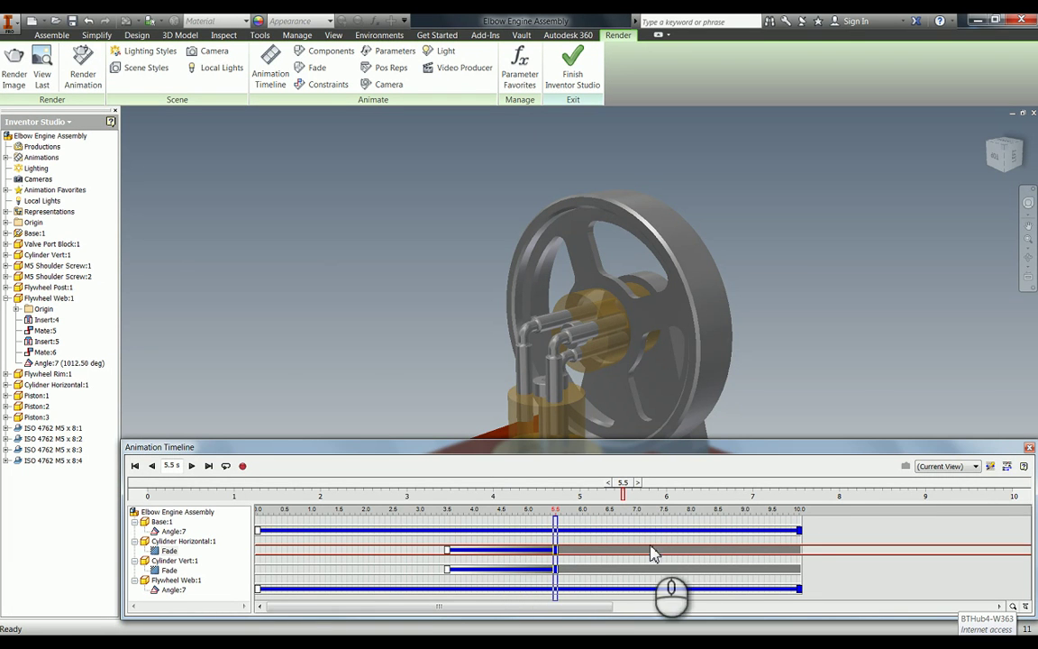
pyautogui.keyDown('ctrl'); pyautogui.click(511, 566); pyautogui.keyUp('ctrl')
pyautogui.rightClick(512, 550)
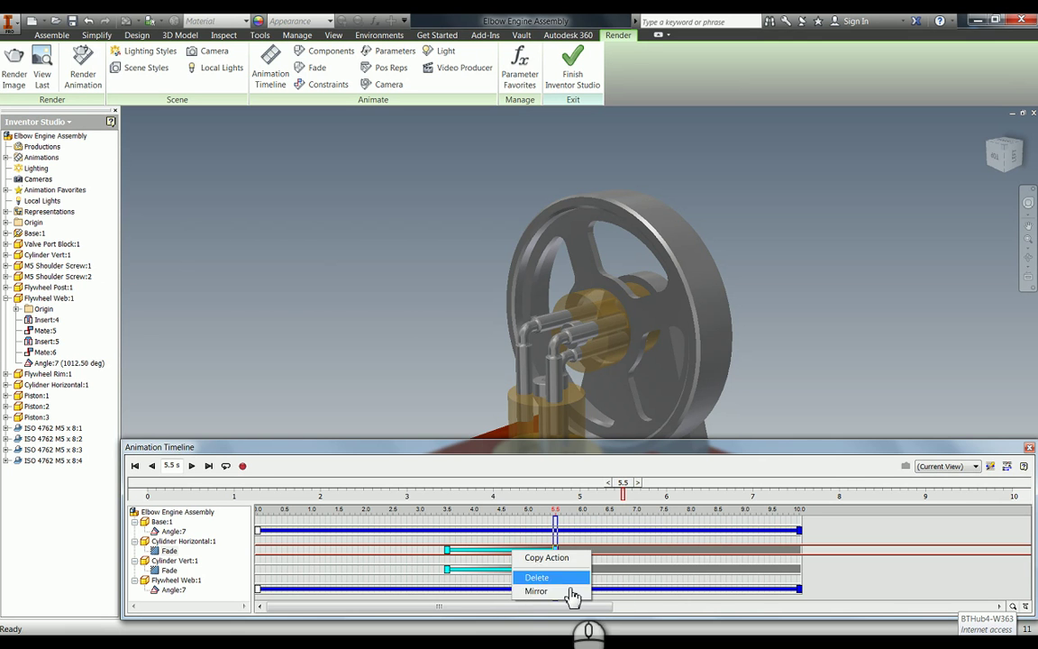
pyautogui.click(537, 592)
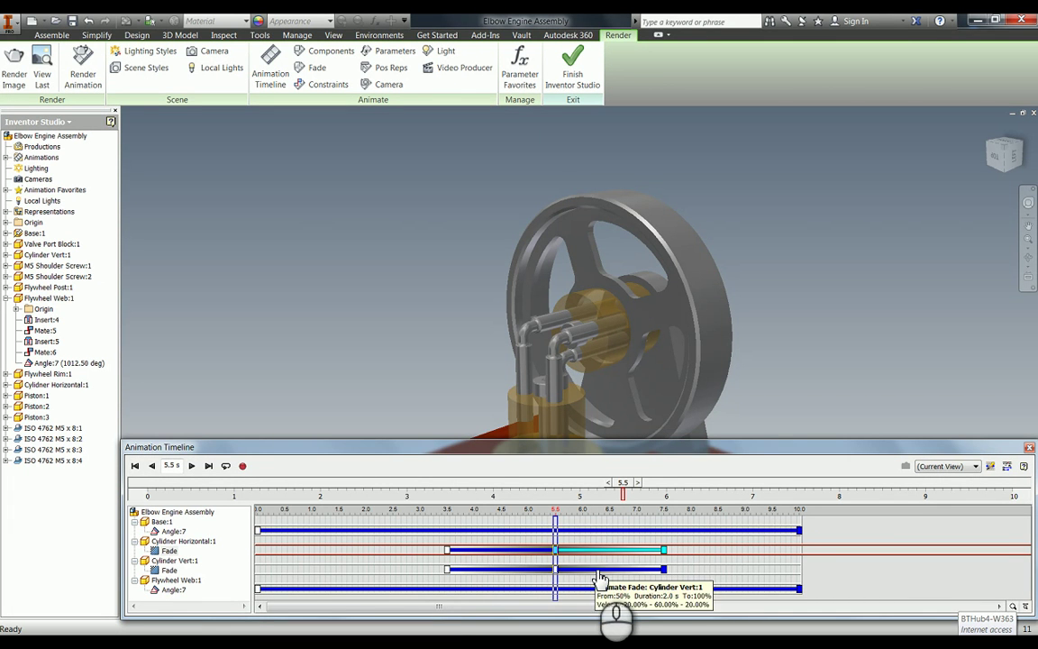
pyautogui.moveTo(613, 557); pyautogui.dragTo(566, 549)
pyautogui.moveTo(674, 557); pyautogui.dragTo(651, 560)
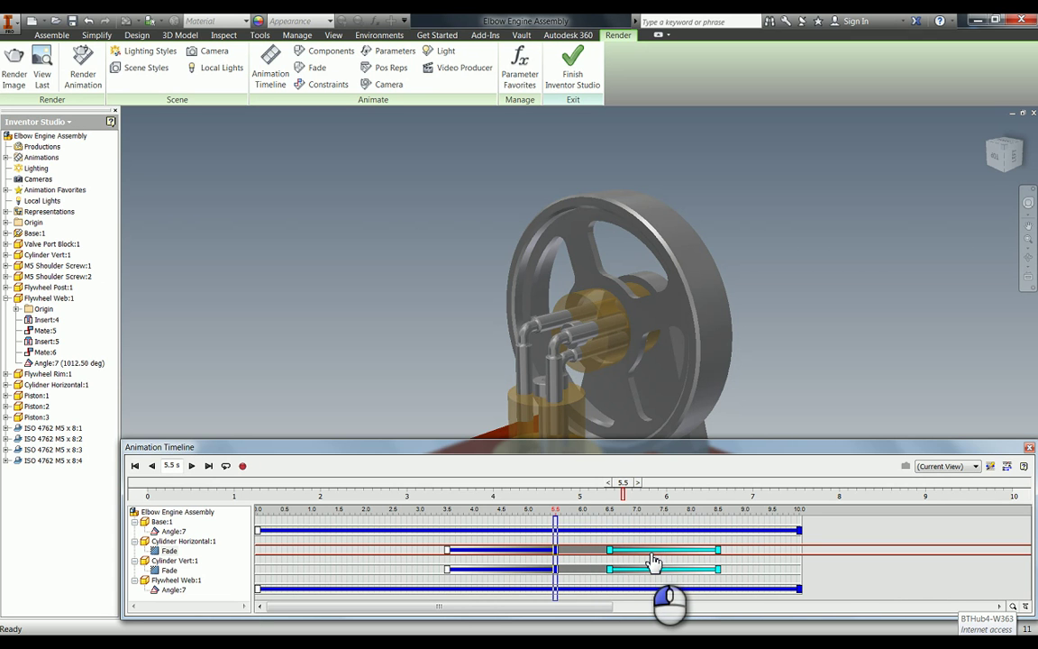
pyautogui.click(1006, 467)
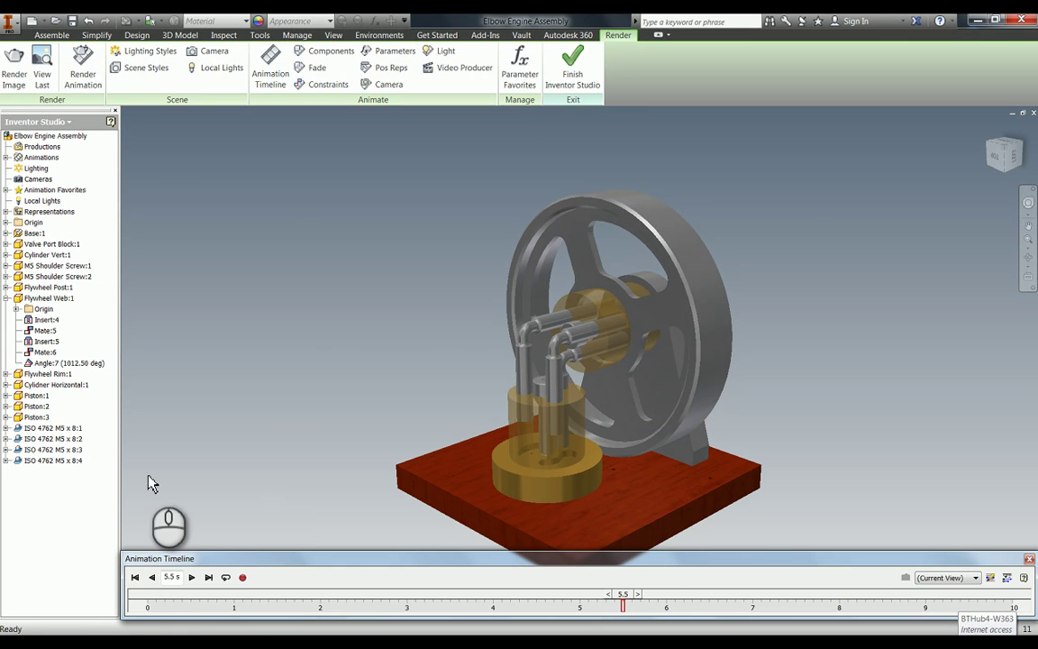
# Step: Replay the animation from 0 to 10 s to preview the cylinder fades, then expand the timeline tracks
pyautogui.click(135, 577)
pyautogui.click(194, 577)
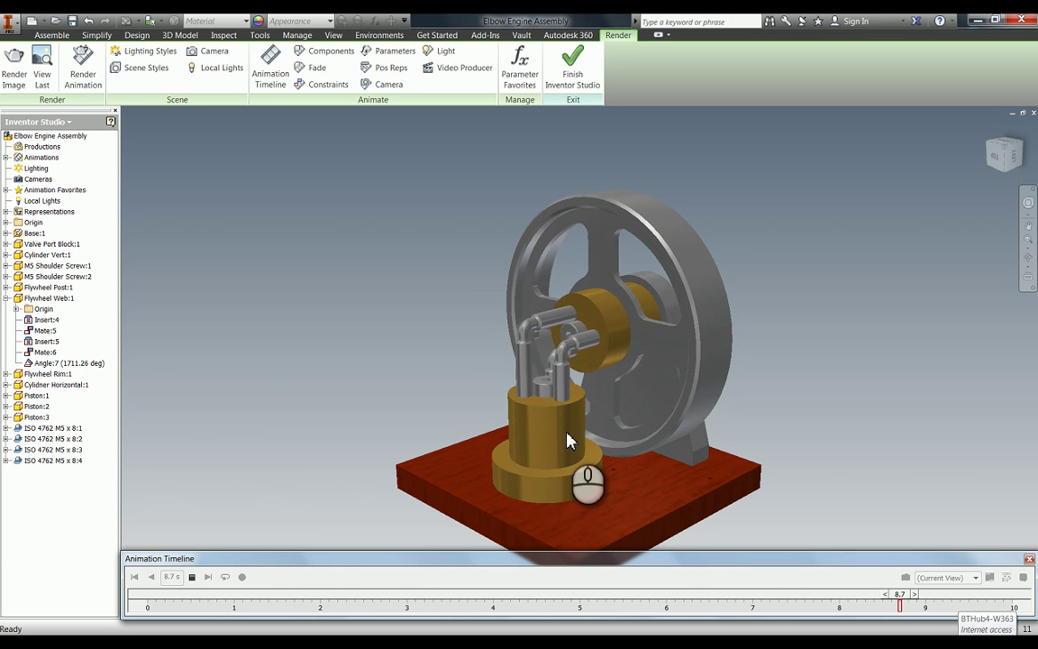
pyautogui.click(1007, 578)
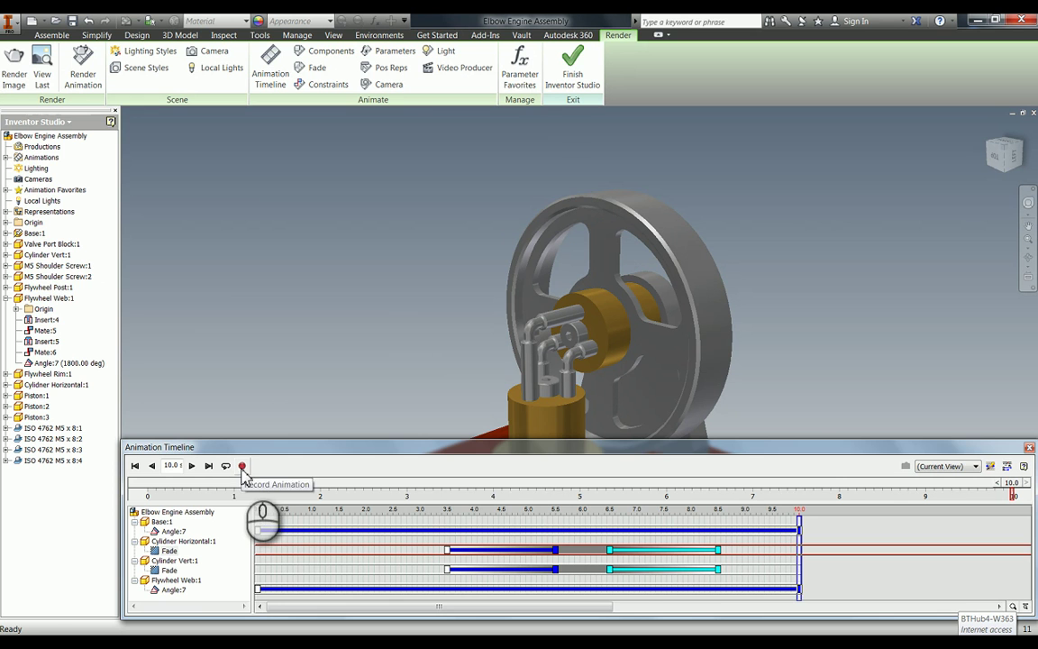
# Step: In Record Animation, set the output resolution to 1024 × 768 and the lighting style to Shop Lighting
pyautogui.click(242, 466)
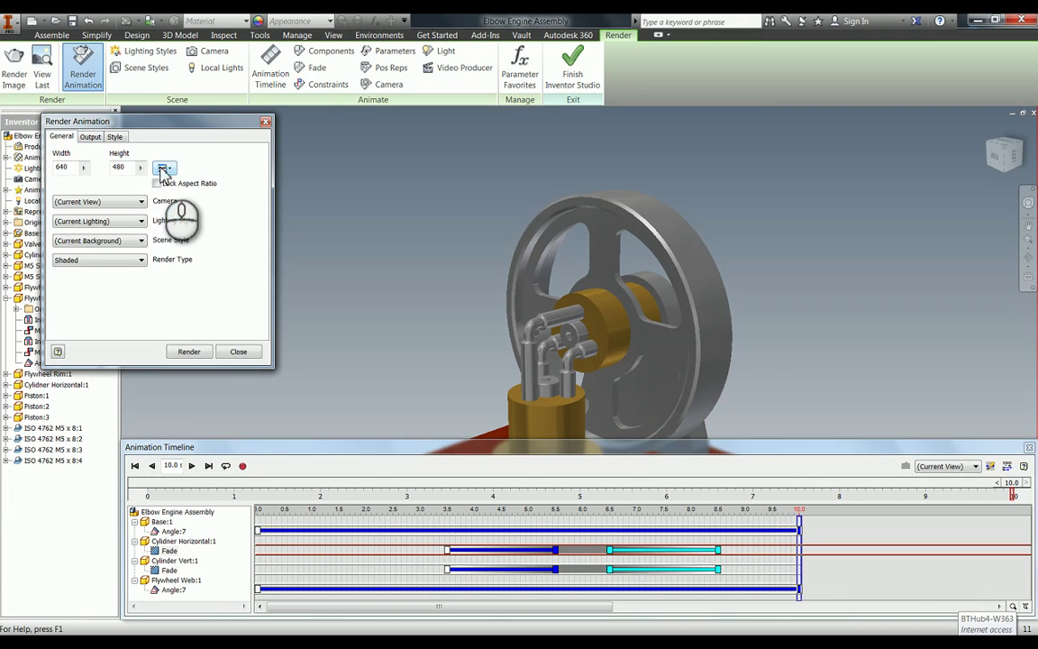
pyautogui.click(164, 167)
pyautogui.click(189, 238)
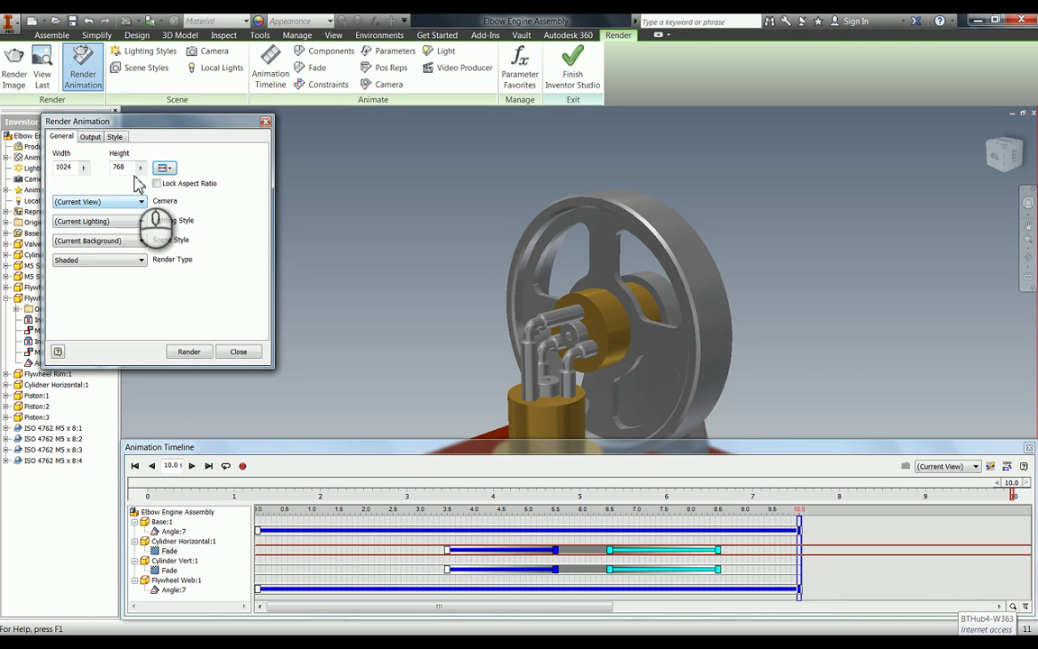
pyautogui.click(90, 222)
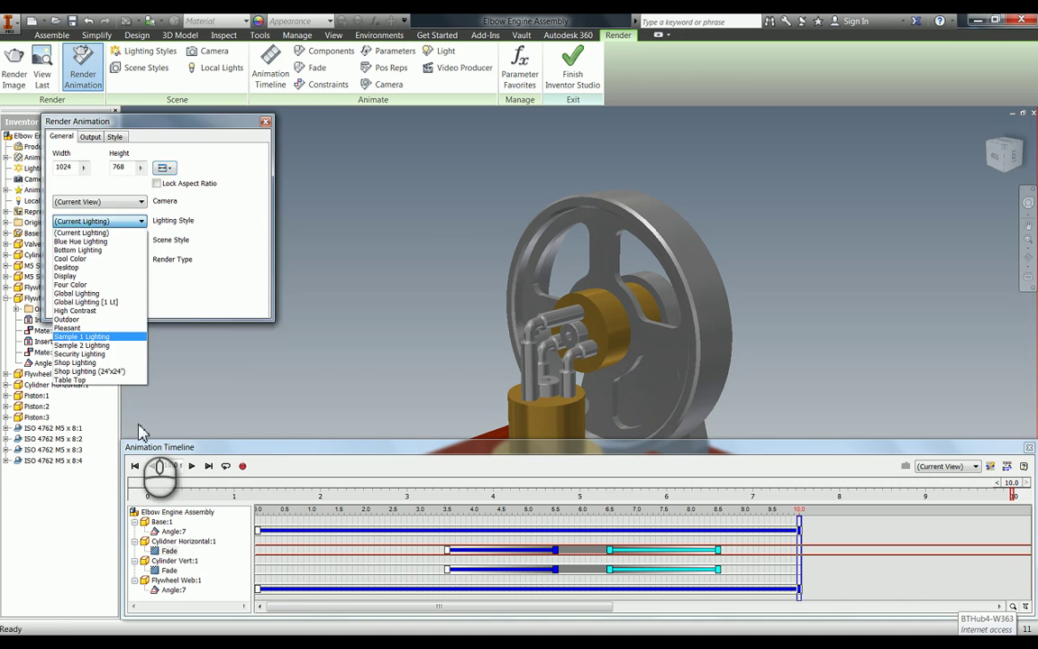
pyautogui.click(77, 362)
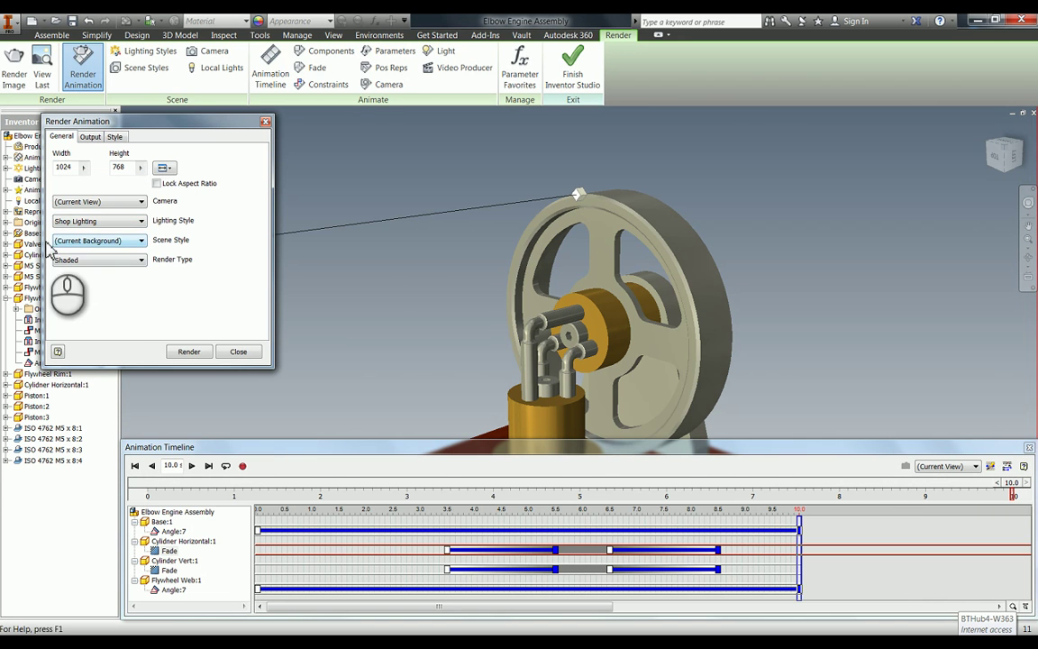
pyautogui.doubleClick(90, 120)
pyautogui.doubleClick(94, 122)
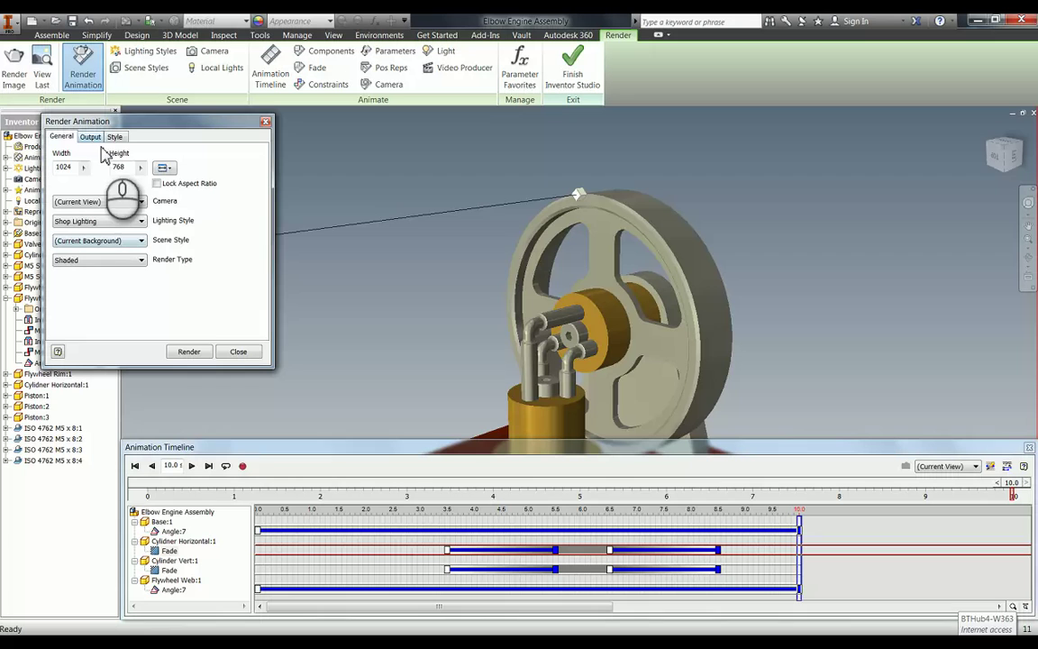
# Step: Render a specified time range ending at 10.0 s with Highest antialiasing
pyautogui.click(90, 136)
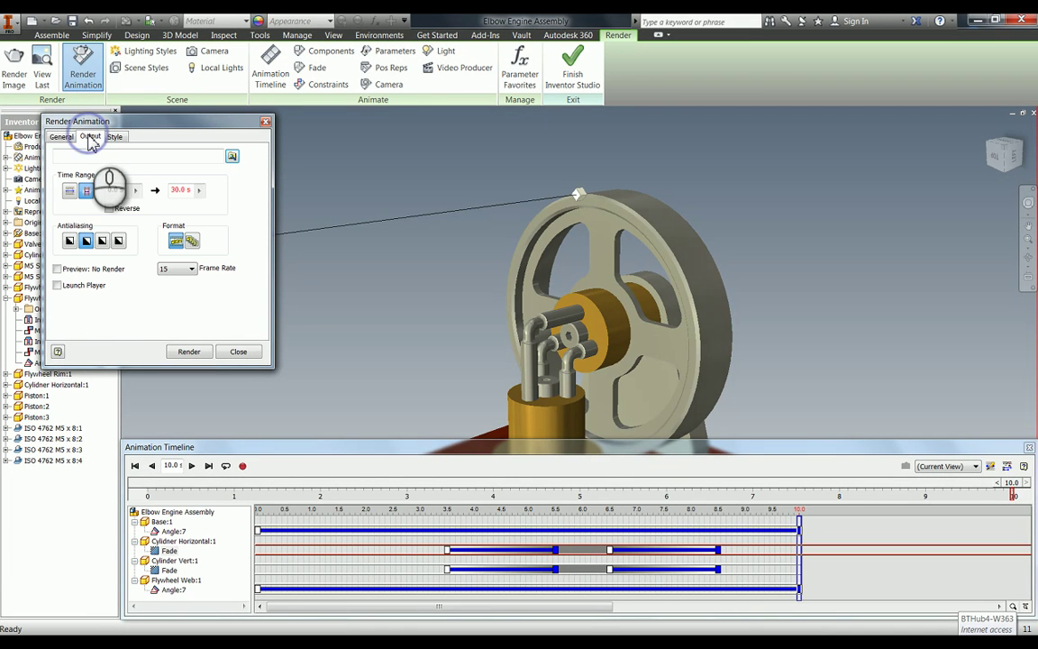
pyautogui.click(84, 192)
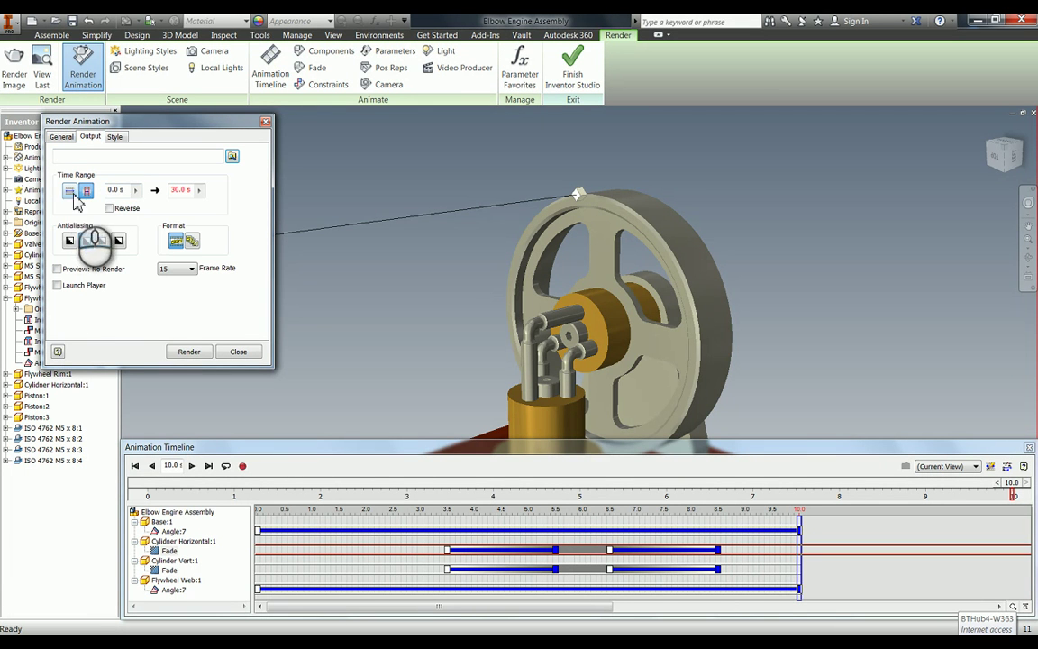
pyautogui.click(176, 189)
pyautogui.press('BackSpace')
pyautogui.write('1')
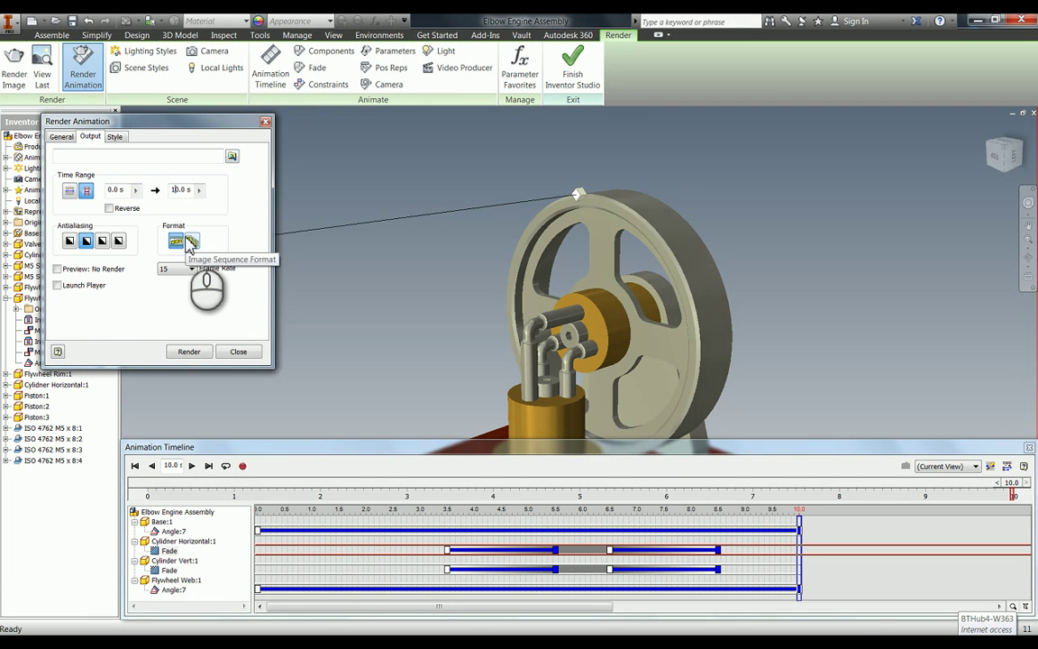
pyautogui.click(118, 241)
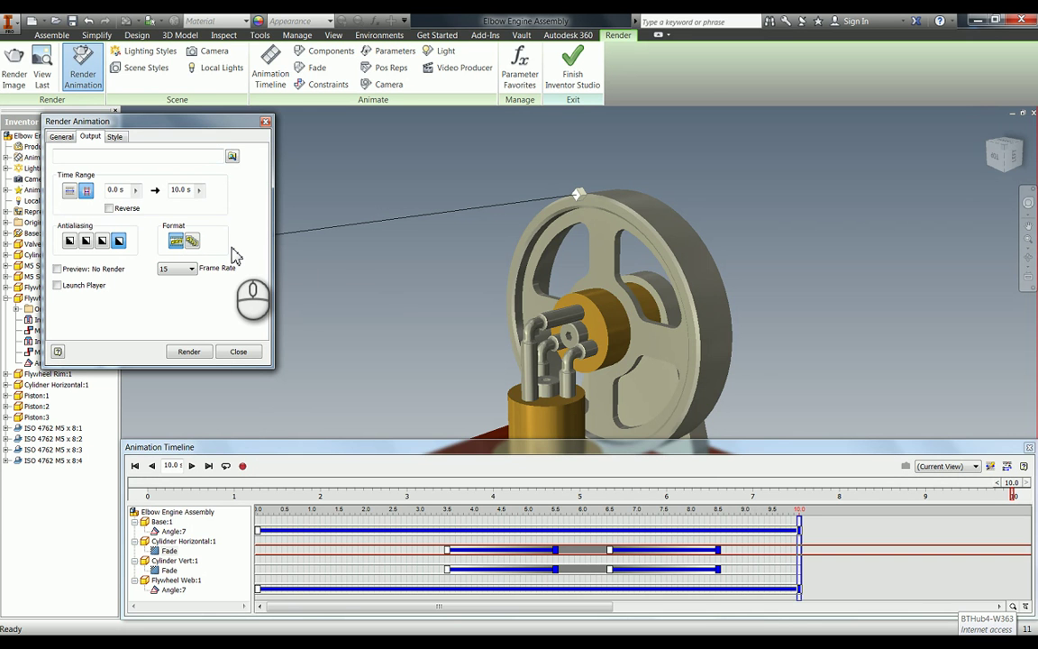
# Step: Choose Video Format output and keep the frame rate at 15
pyautogui.click(179, 246)
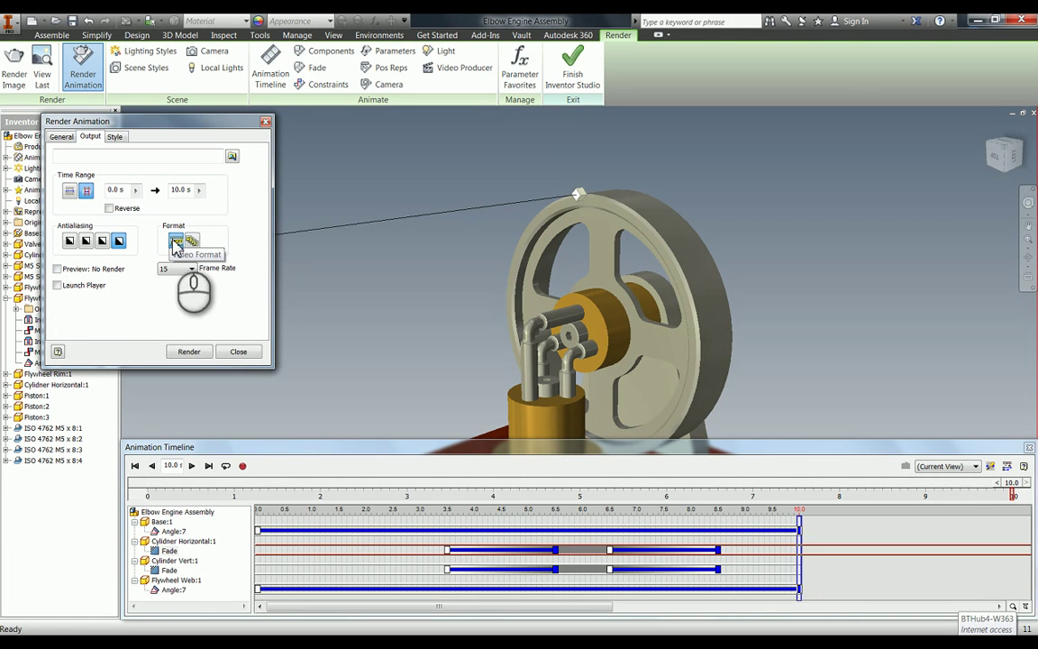
pyautogui.click(166, 268)
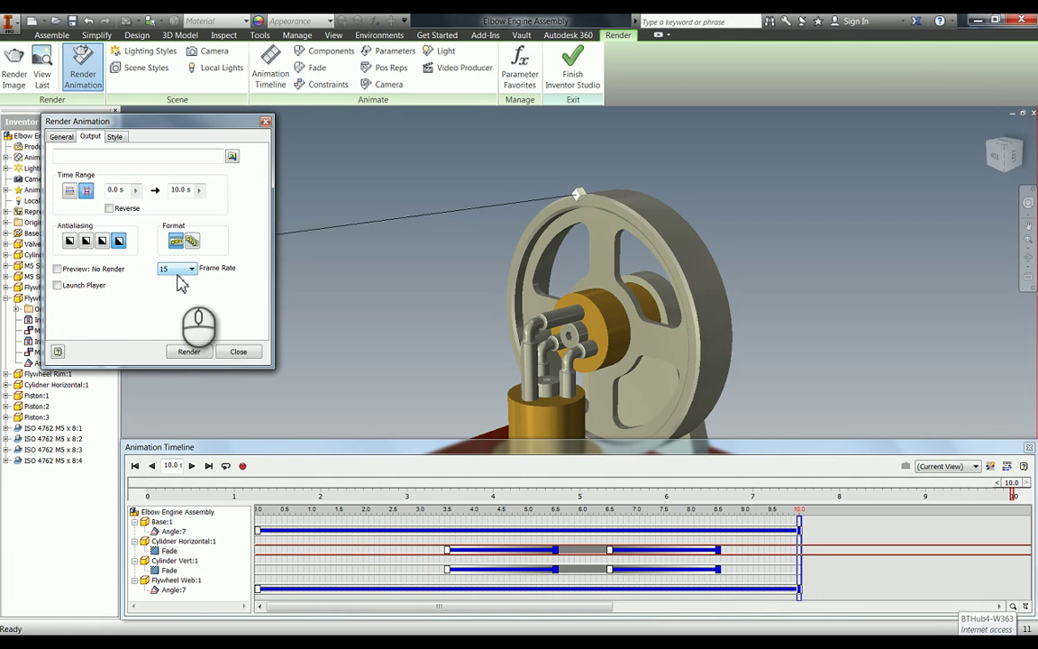
pyautogui.click(190, 269)
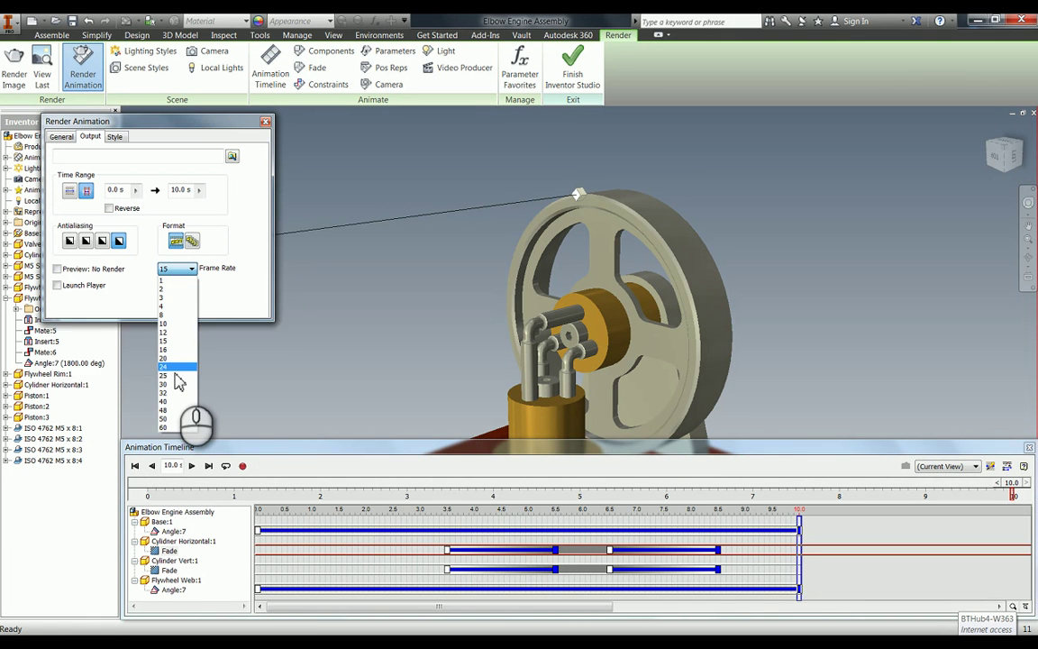
pyautogui.click(167, 341)
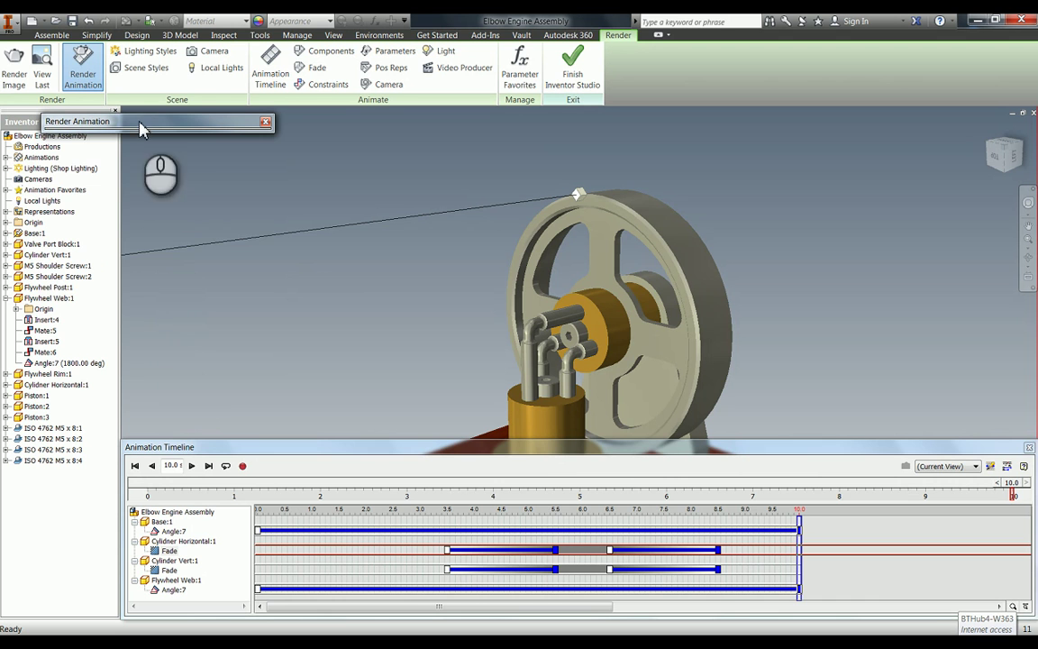
pyautogui.moveTo(144, 127)
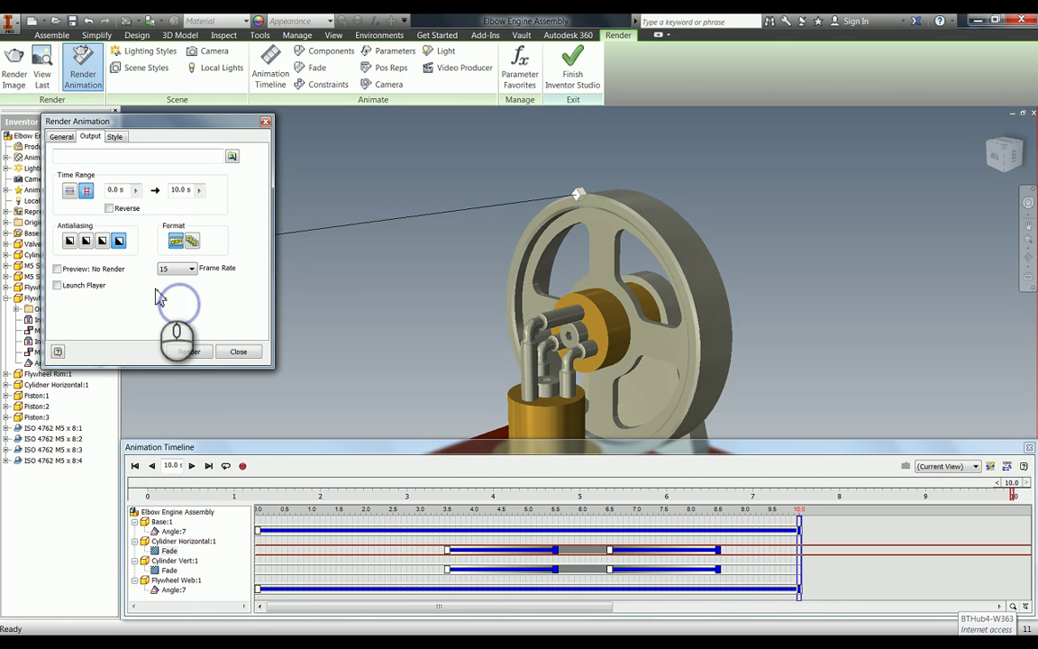
# Step: Save the output as AVI file 'Physical Simulkation with Inventor Studio' and start rendering
pyautogui.click(233, 158)
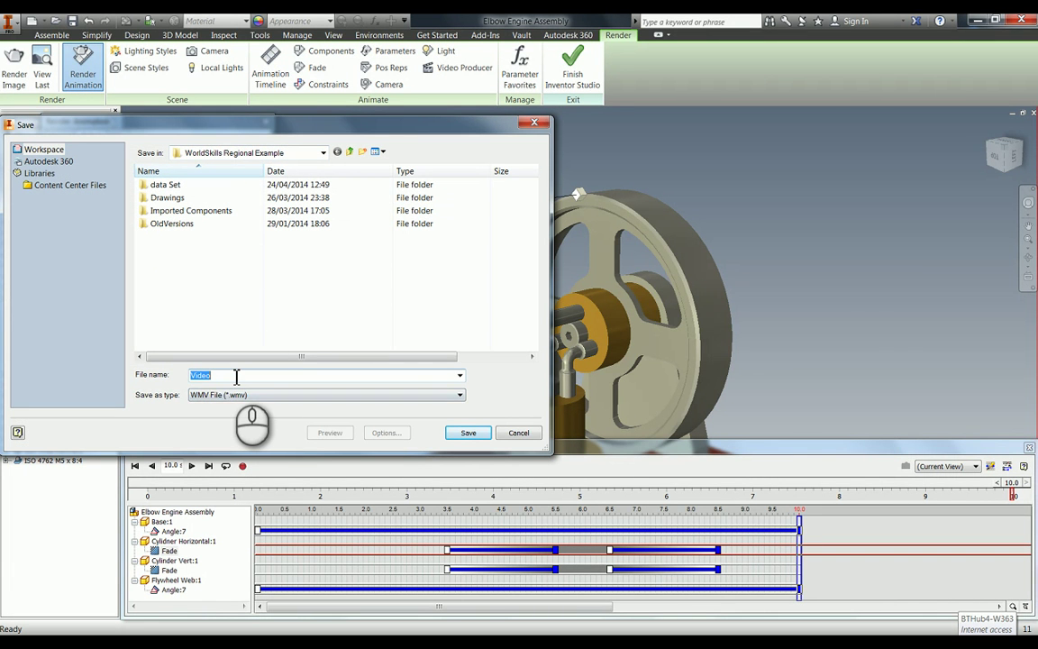
pyautogui.write('Physical')
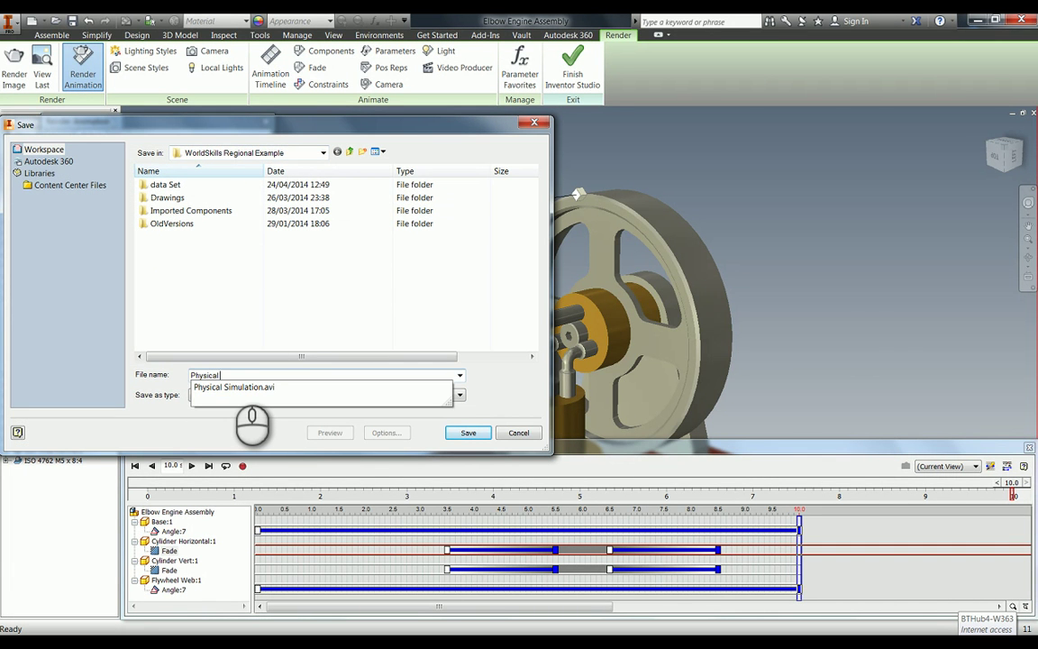
pyautogui.write(' Simulkation with Inventor Studio')
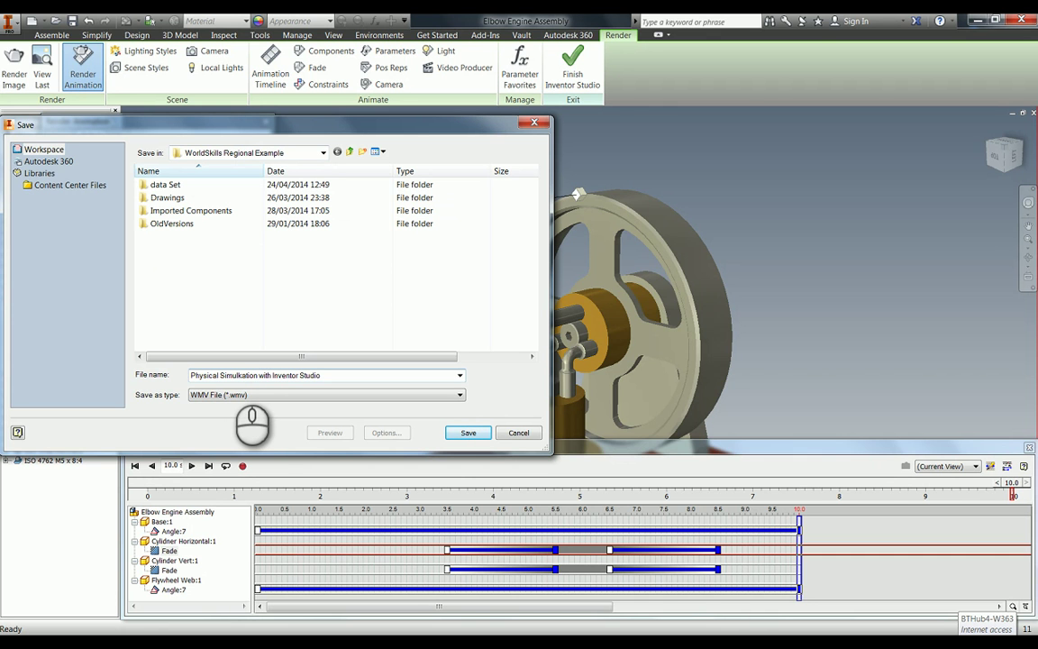
pyautogui.click(239, 396)
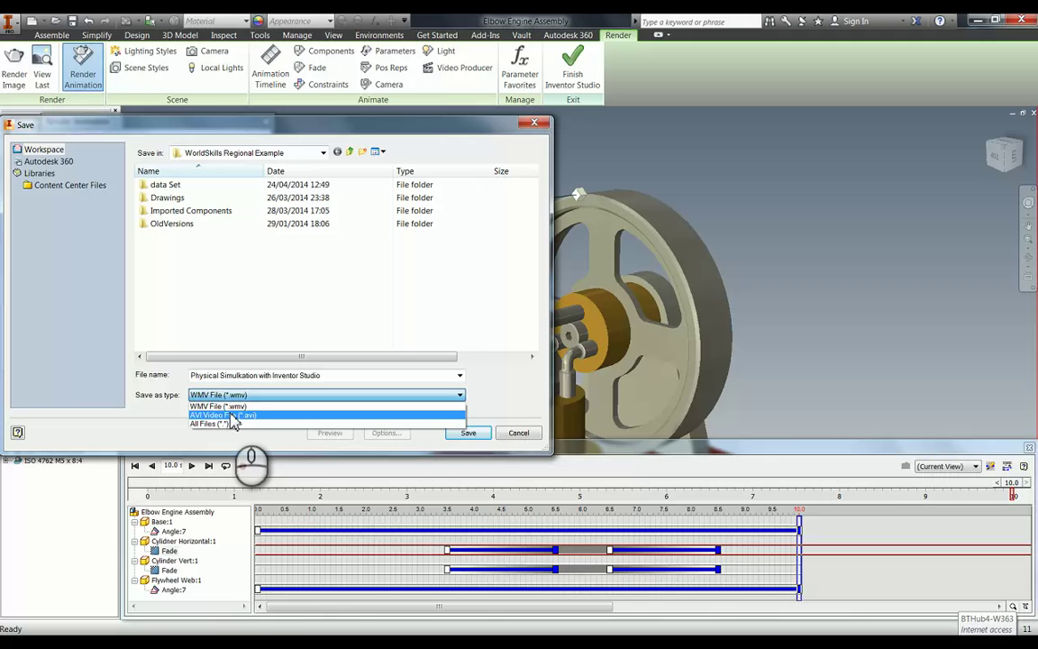
pyautogui.click(232, 415)
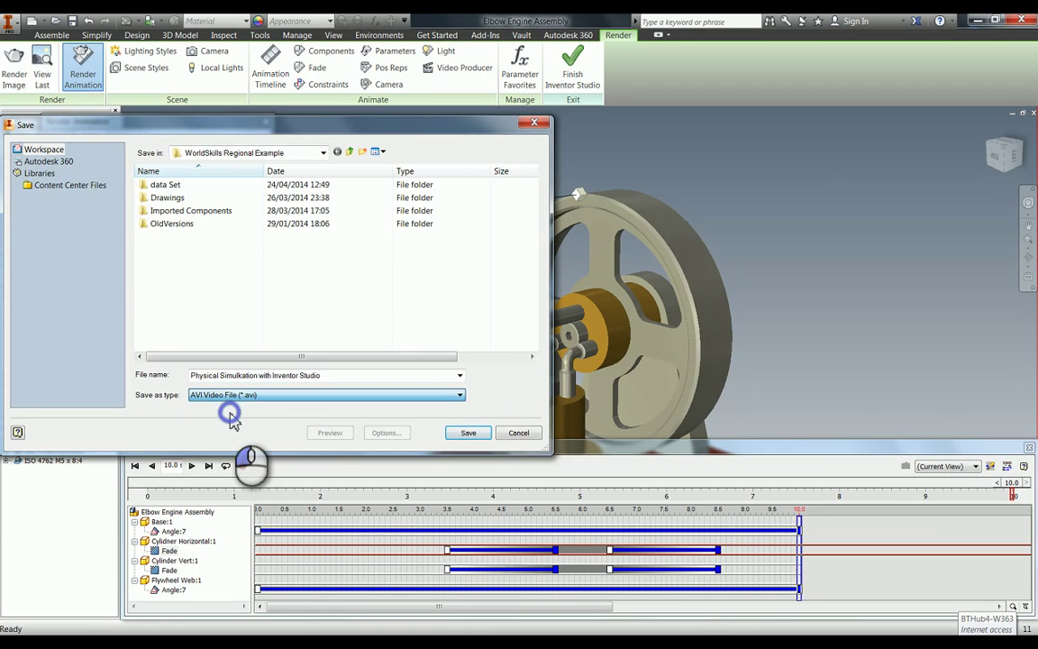
pyautogui.click(467, 432)
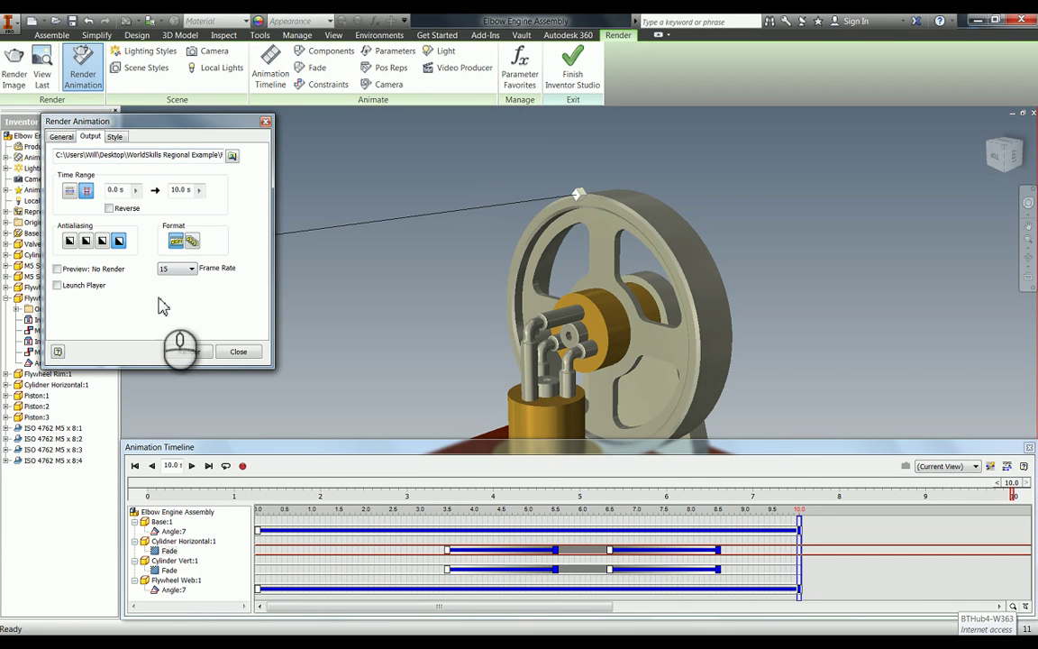
pyautogui.click(189, 351)
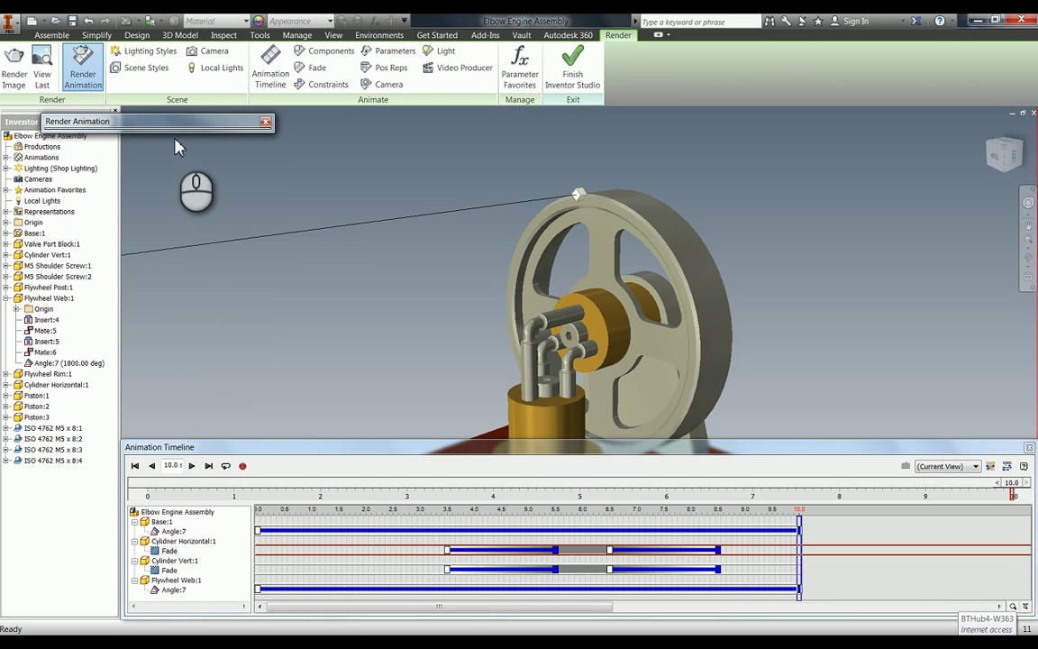